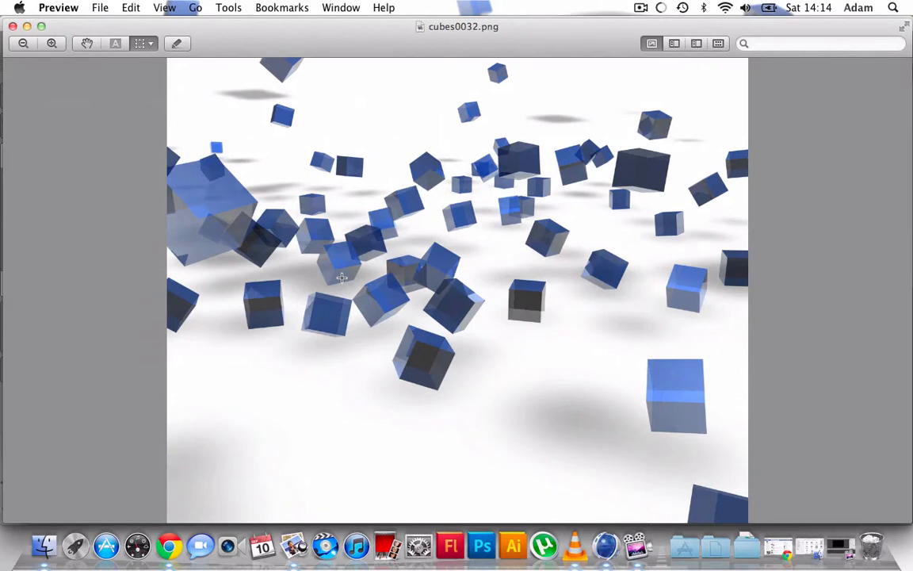
# Switch from the cubes0032.png reference image to the empty CINEMA 4D scene.
pyautogui.press('super+w')
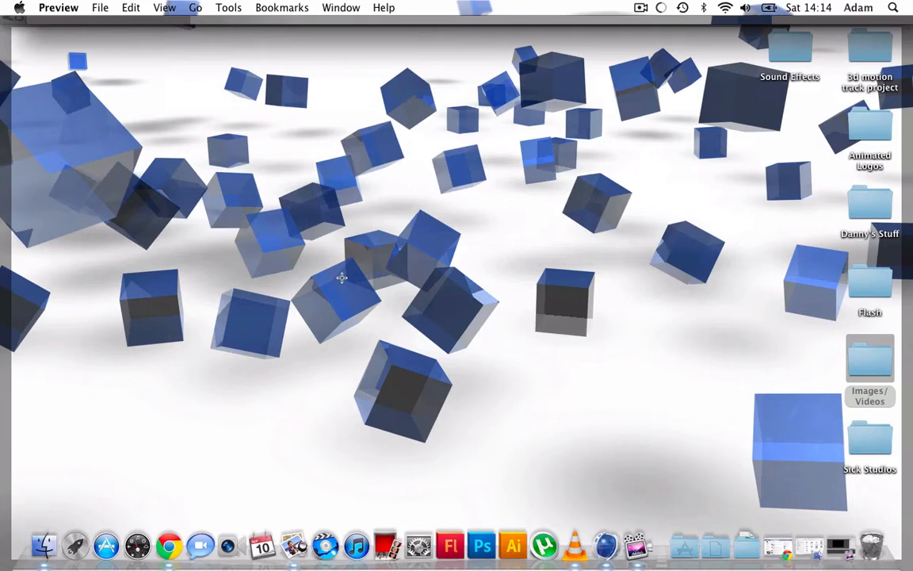
pyautogui.press('F11')
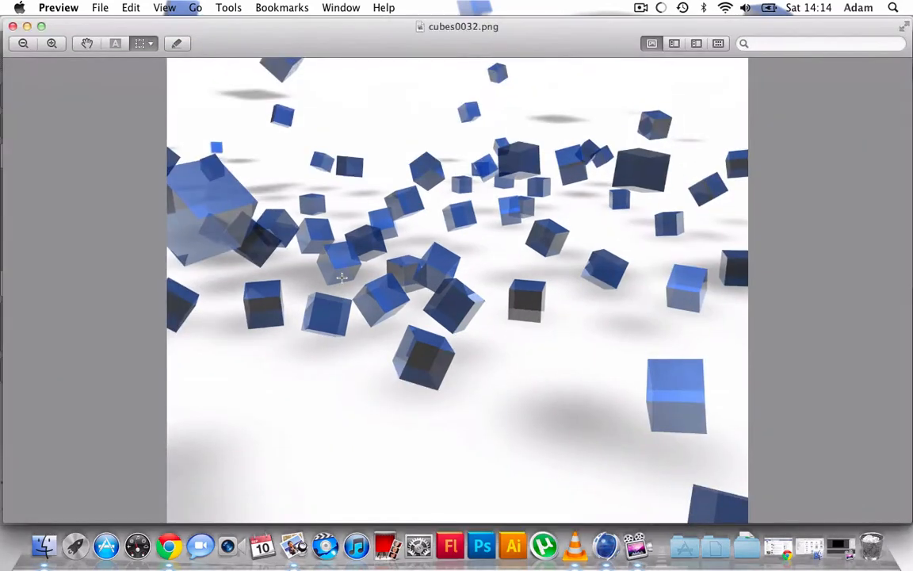
pyautogui.press('F9')
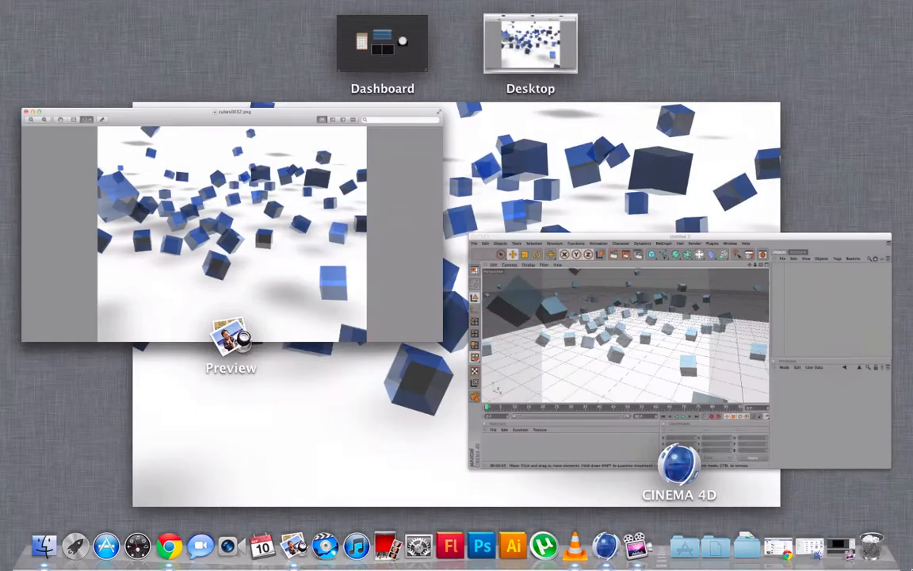
pyautogui.click(644, 382)
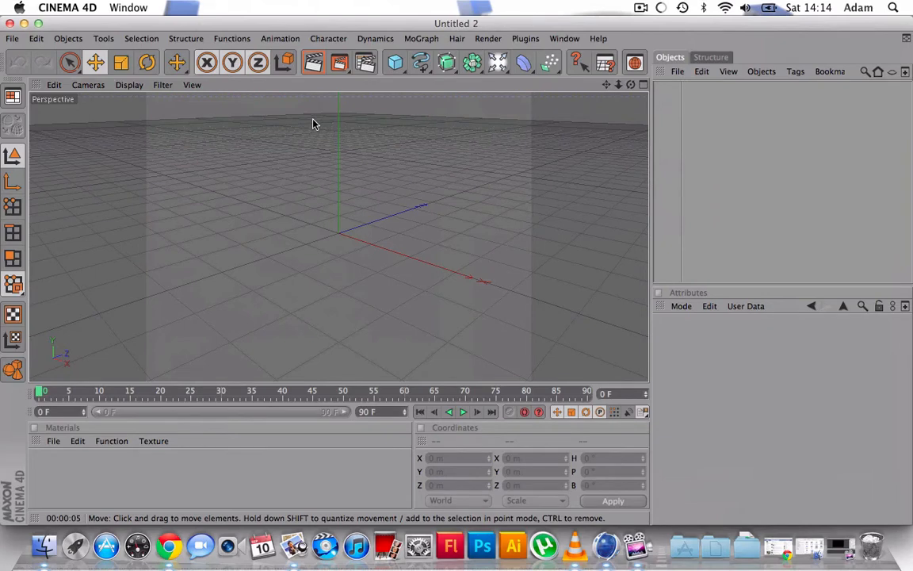
# Add a Floor object to the scene and clear the selection.
pyautogui.click(498, 63)
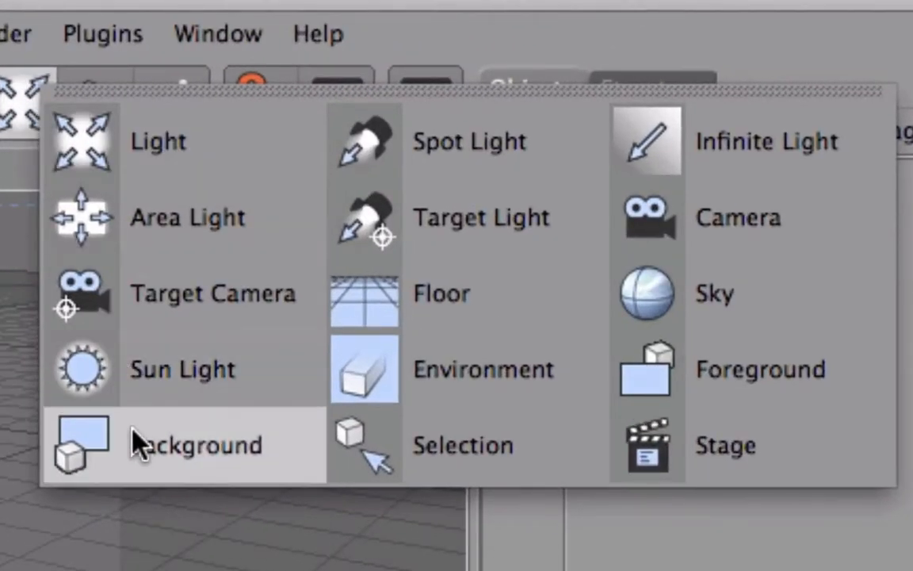
pyautogui.click(382, 325)
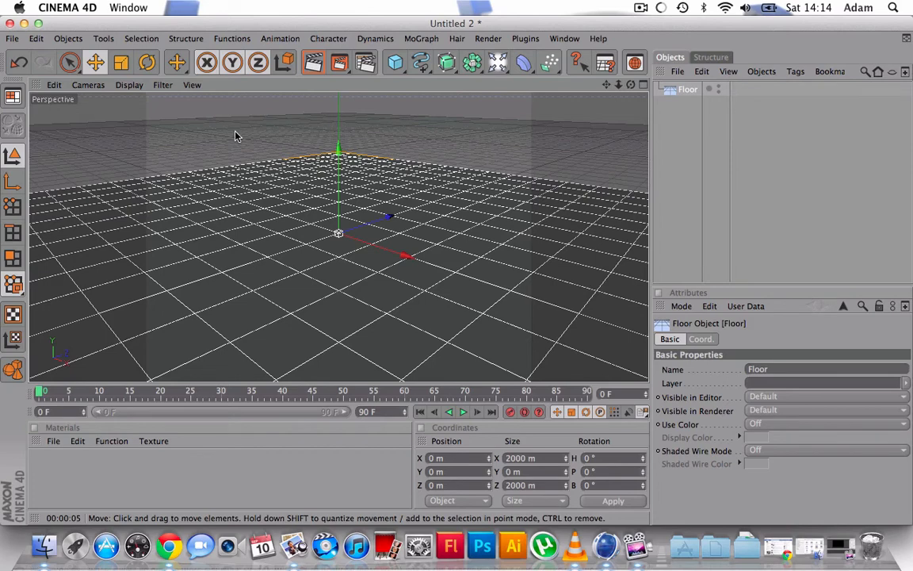
pyautogui.click(414, 117)
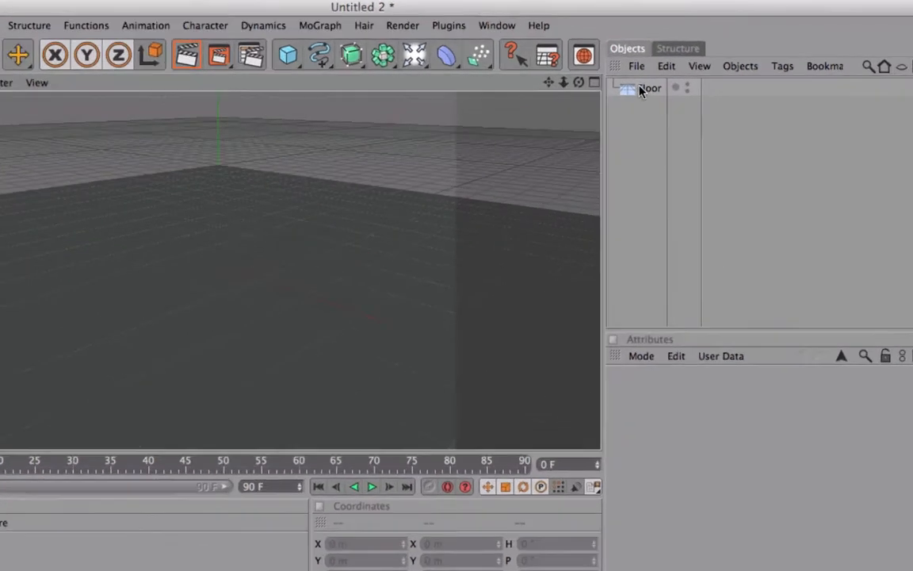
# Assign a MoGraph Rigid Body tag to the Floor object.
pyautogui.rightClick(680, 90)
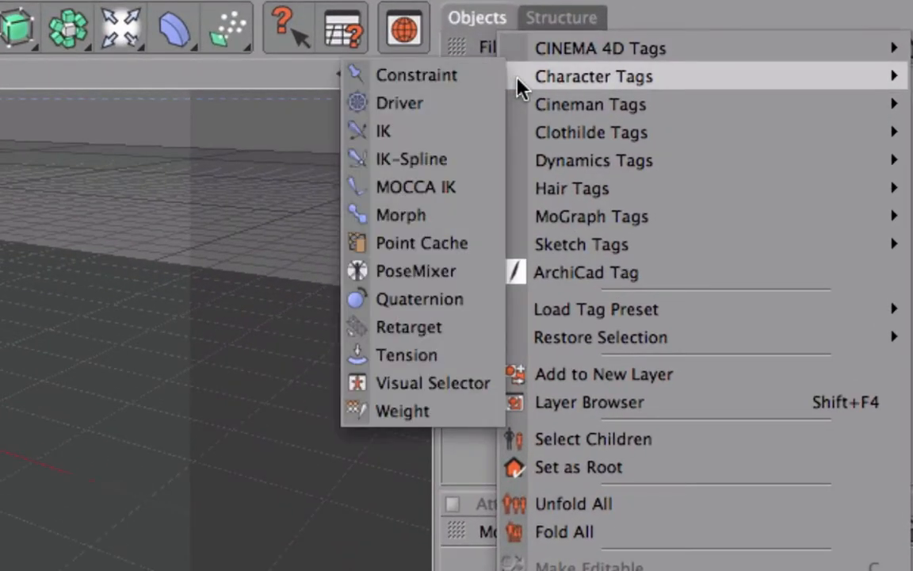
pyautogui.moveTo(639, 216)
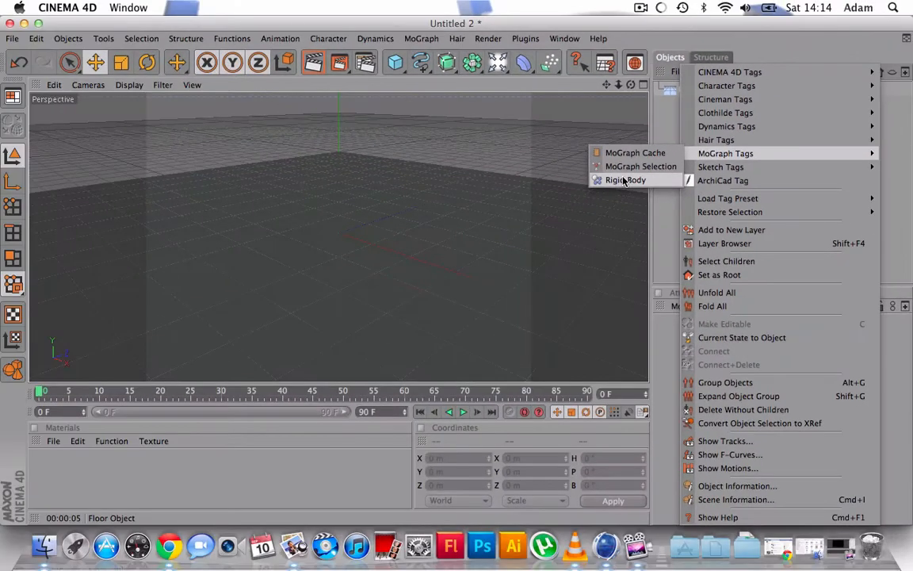
pyautogui.click(624, 180)
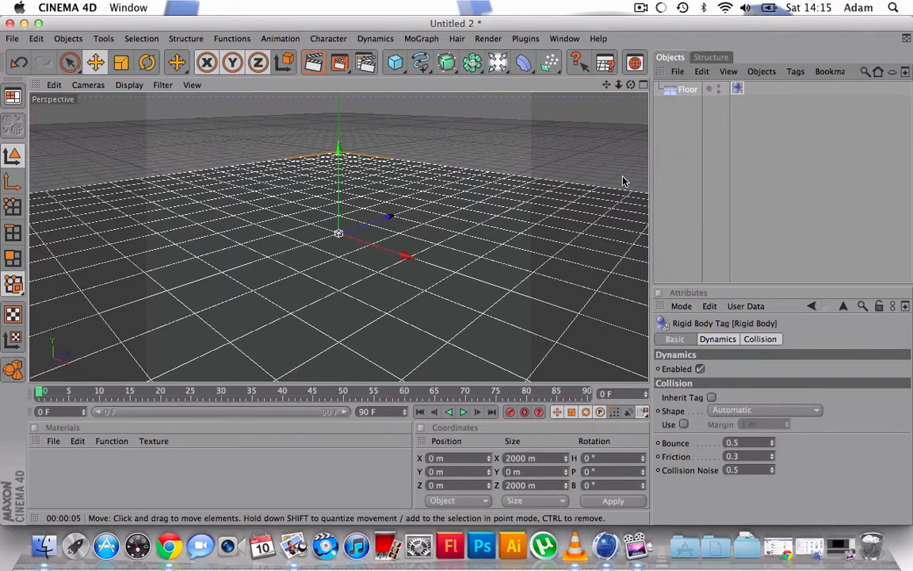
# Add a cube, raise it above the floor to about 133 m on Y, and scale it to about 50.6 m per side.
pyautogui.click(396, 62)
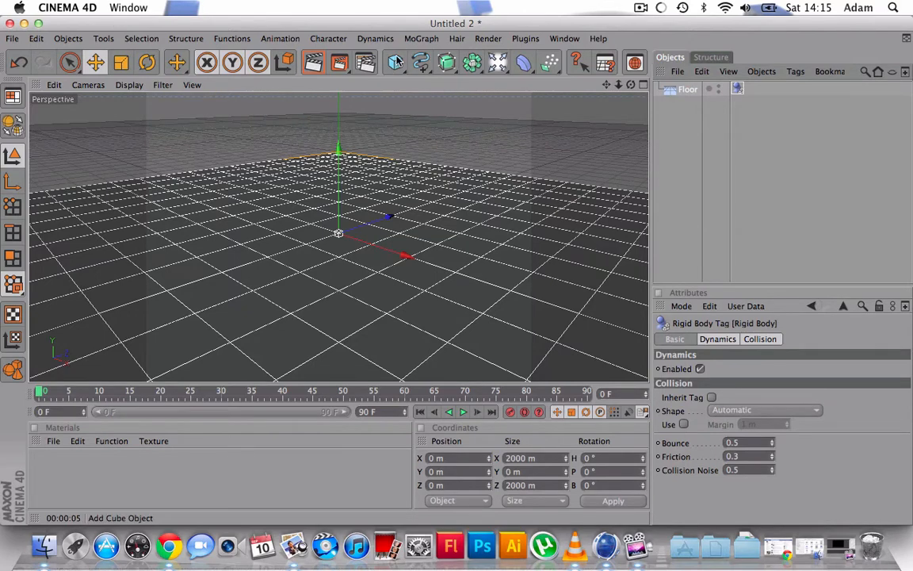
pyautogui.moveTo(337, 234); pyautogui.dragTo(314, 159)
pyautogui.click(121, 62)
pyautogui.click(69, 62)
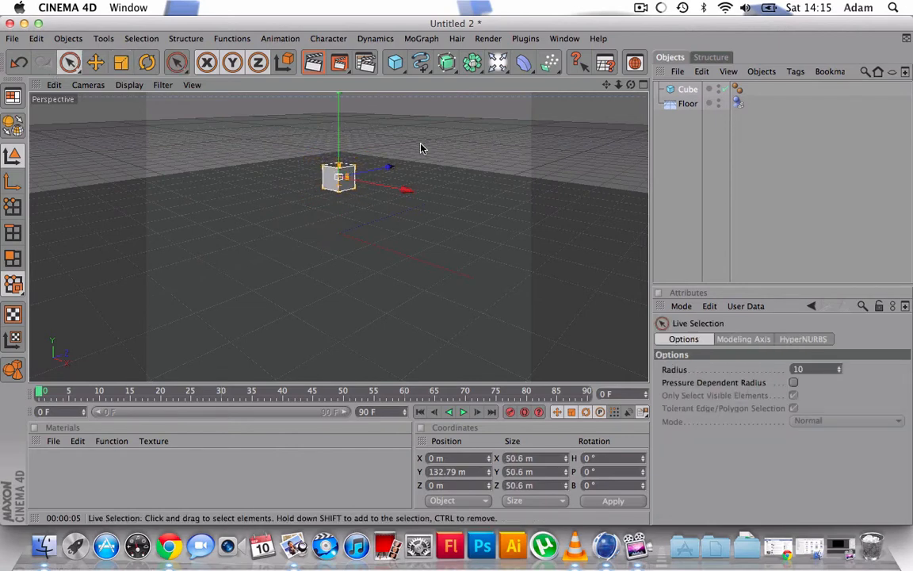
pyautogui.click(796, 156)
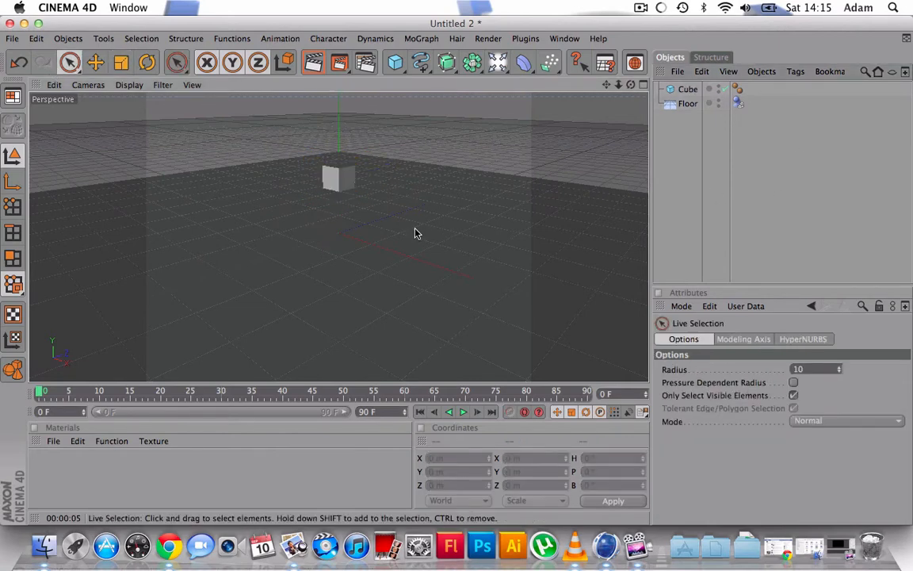
# Raise the cube further above the floor to about 168 m on Y and deselect it.
pyautogui.click(339, 177)
pyautogui.moveTo(340, 150)
pyautogui.mouseDown()
pyautogui.moveTo(340, 125)
pyautogui.moveTo(340, 136)
pyautogui.mouseUp()
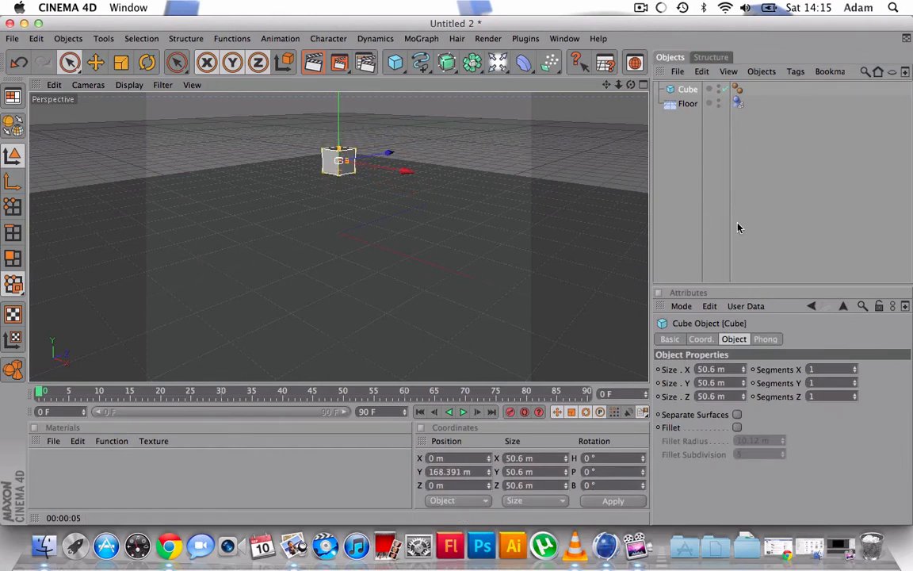
pyautogui.click(476, 208)
pyautogui.click(375, 104)
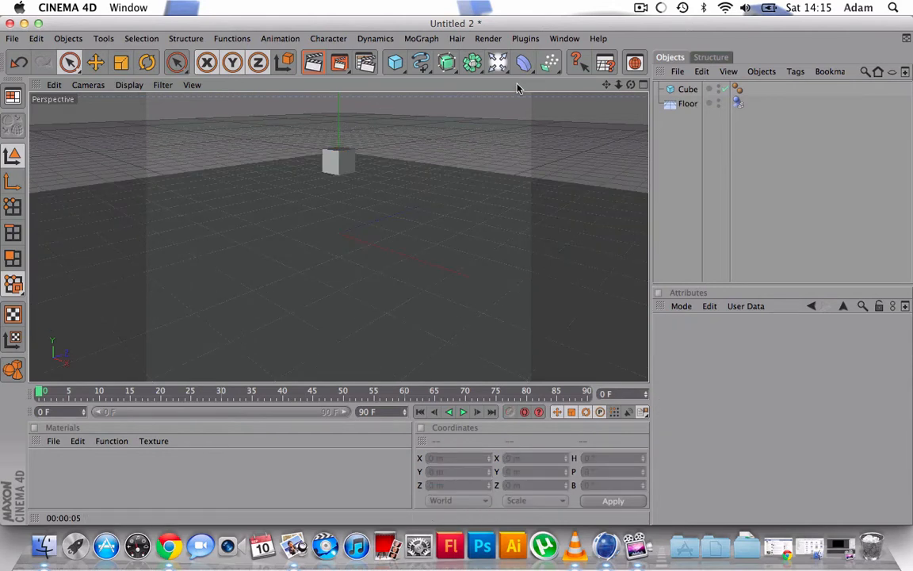
# Add a MoGraph Cloner Object to the scene.
pyautogui.click(433, 42)
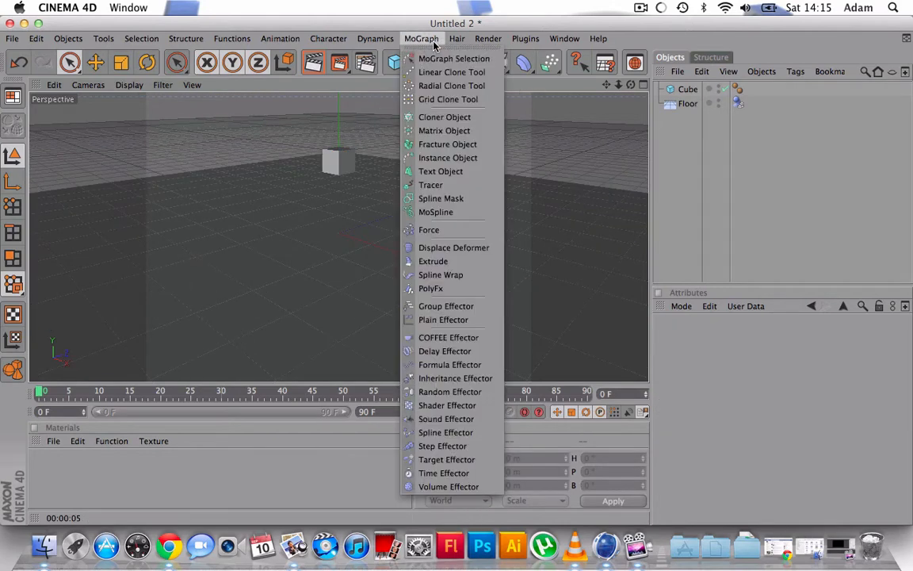
pyautogui.click(426, 117)
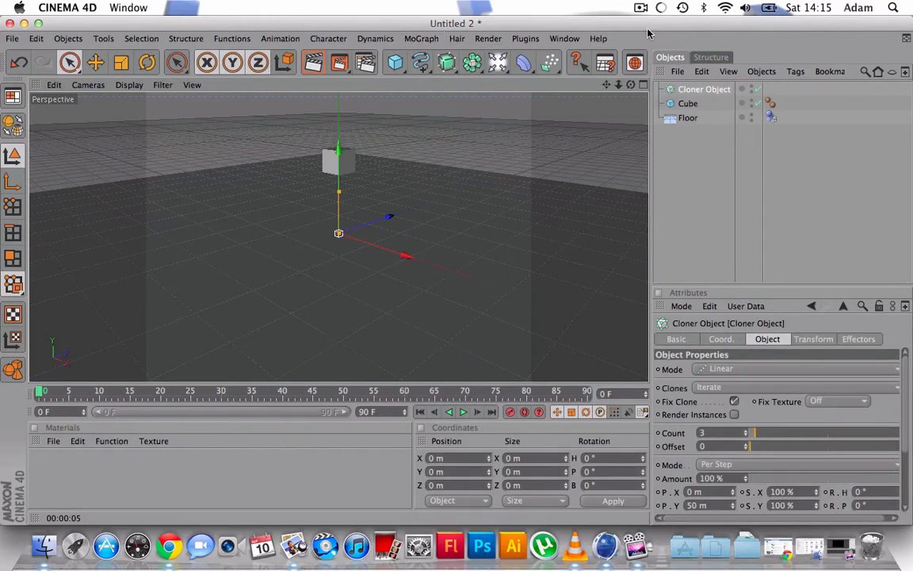
pyautogui.moveTo(691, 86); pyautogui.dragTo(687, 106)
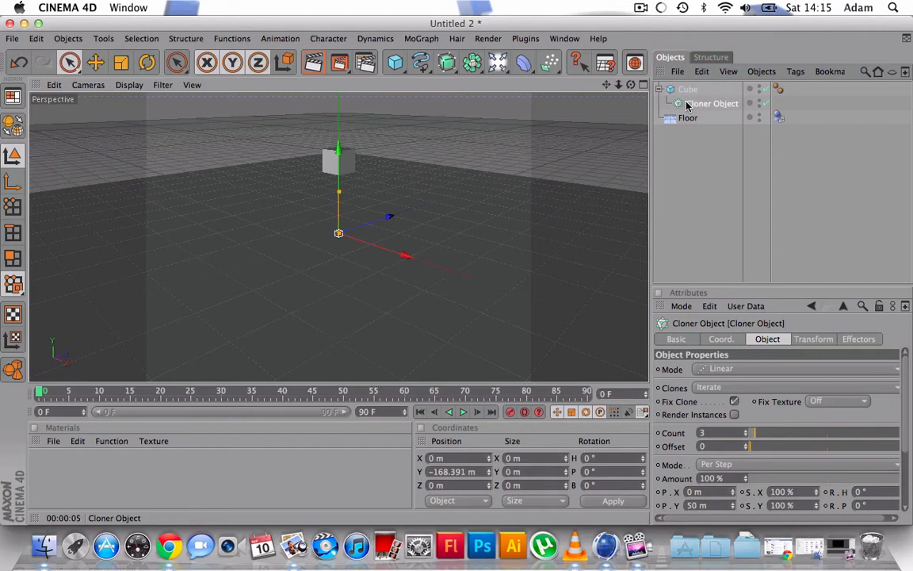
pyautogui.moveTo(341, 149); pyautogui.dragTo(339, 117)
pyautogui.press('super+z')
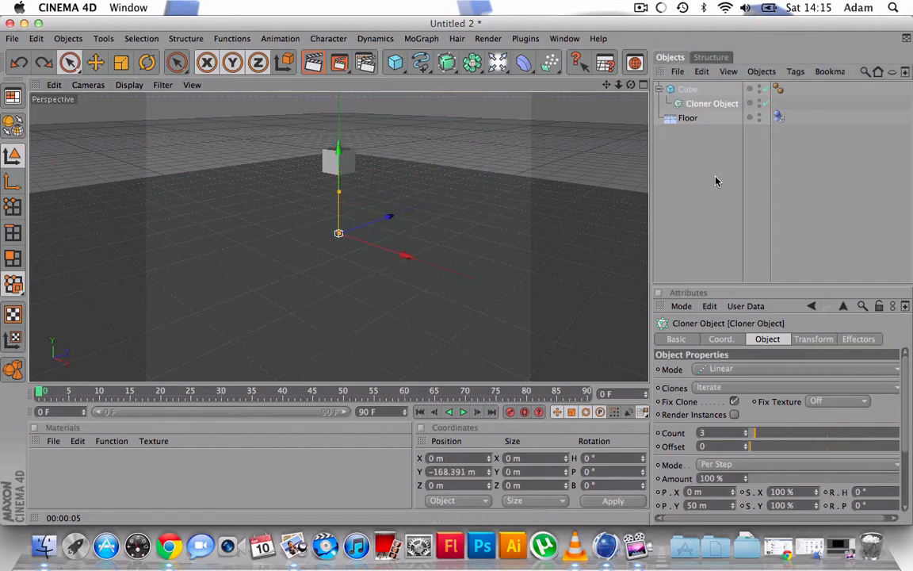
pyautogui.press('super+z')
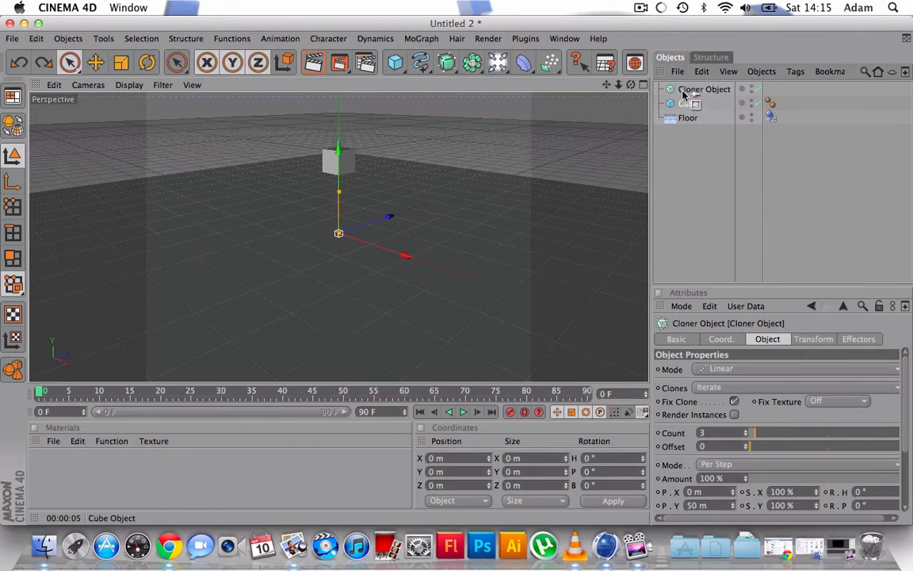
# Make the cube a child of the Cloner Object and set the cloner's mode to Grid Array.
pyautogui.moveTo(688, 104); pyautogui.dragTo(683, 92)
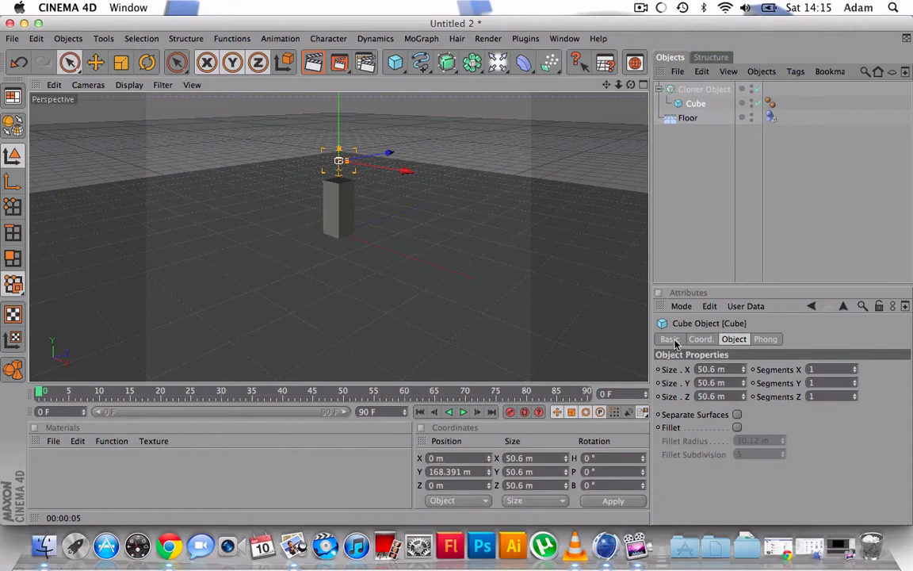
pyautogui.click(703, 91)
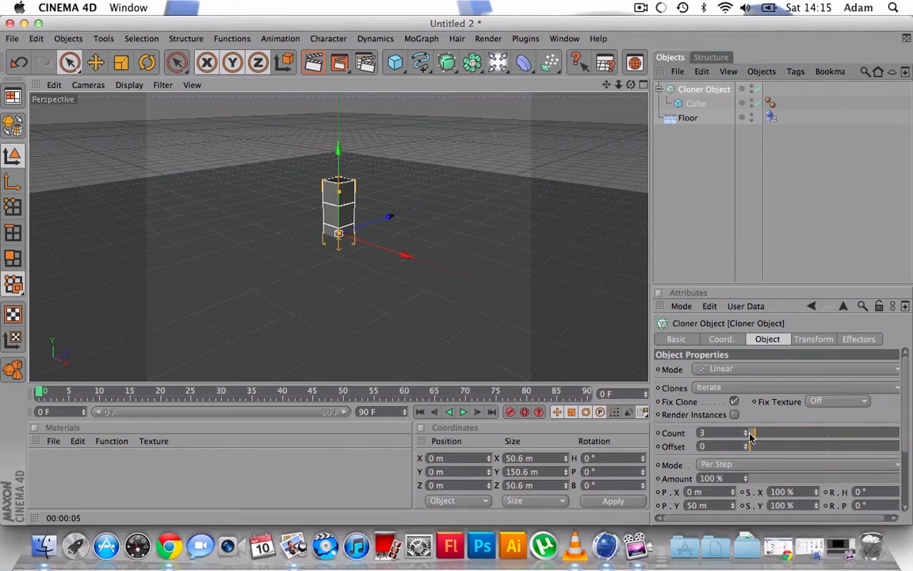
pyautogui.click(726, 371)
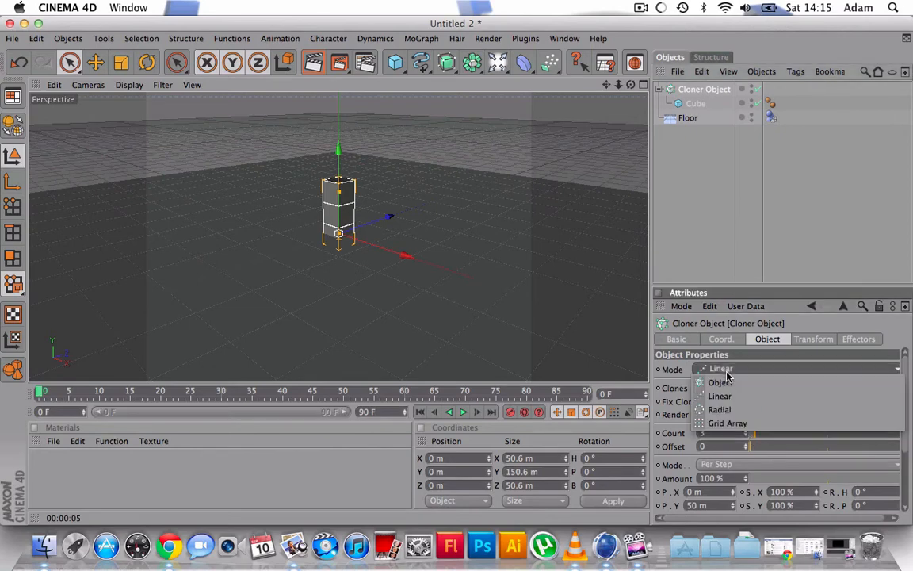
pyautogui.click(732, 425)
# Raise the cloned cube grid to about 145 m on Y and set its first count value to 30.
pyautogui.moveTo(337, 152); pyautogui.dragTo(337, 87)
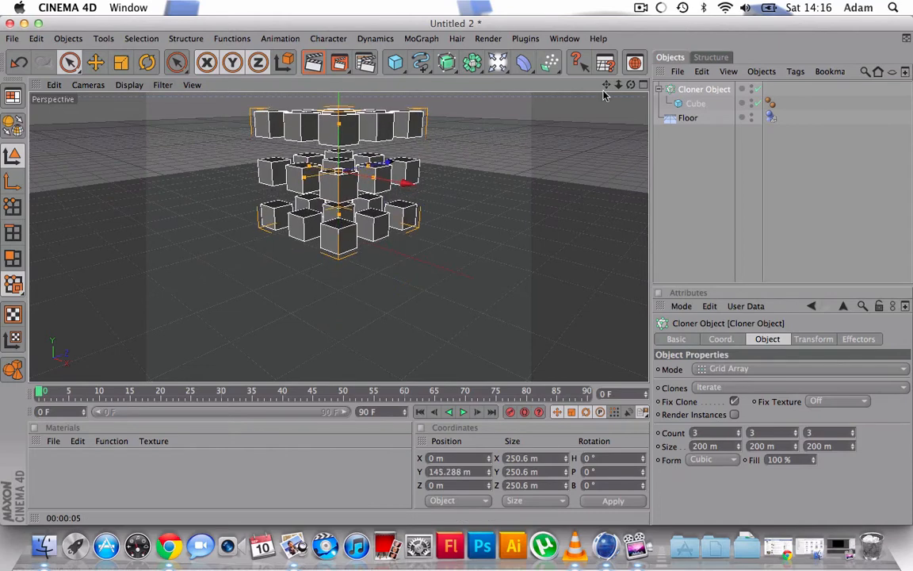
pyautogui.moveTo(608, 85); pyautogui.dragTo(616, 152)
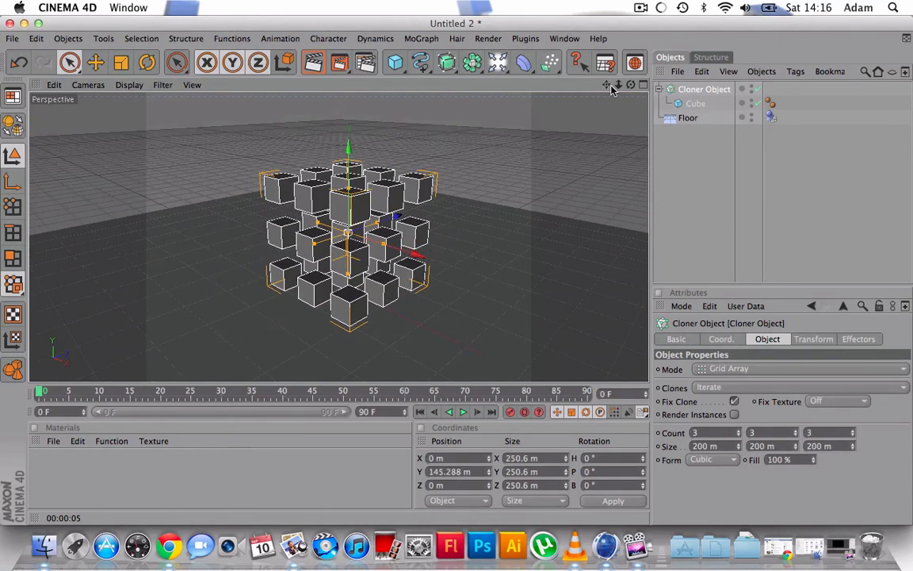
pyautogui.moveTo(618, 85)
pyautogui.mouseDown()
pyautogui.moveTo(586, 86)
pyautogui.moveTo(607, 80)
pyautogui.moveTo(607, 59)
pyautogui.moveTo(611, 127)
pyautogui.mouseUp()
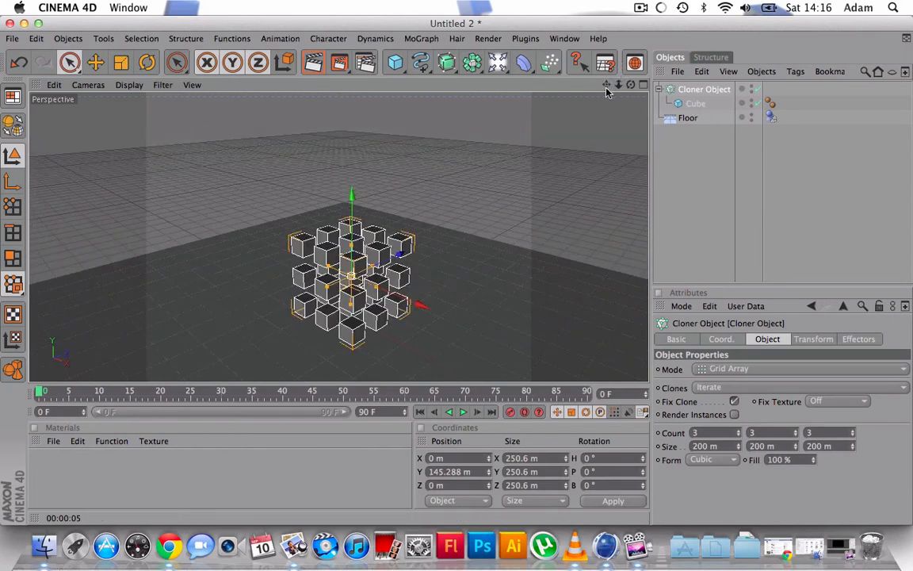
pyautogui.moveTo(607, 86); pyautogui.dragTo(606, 66)
pyautogui.click(708, 433)
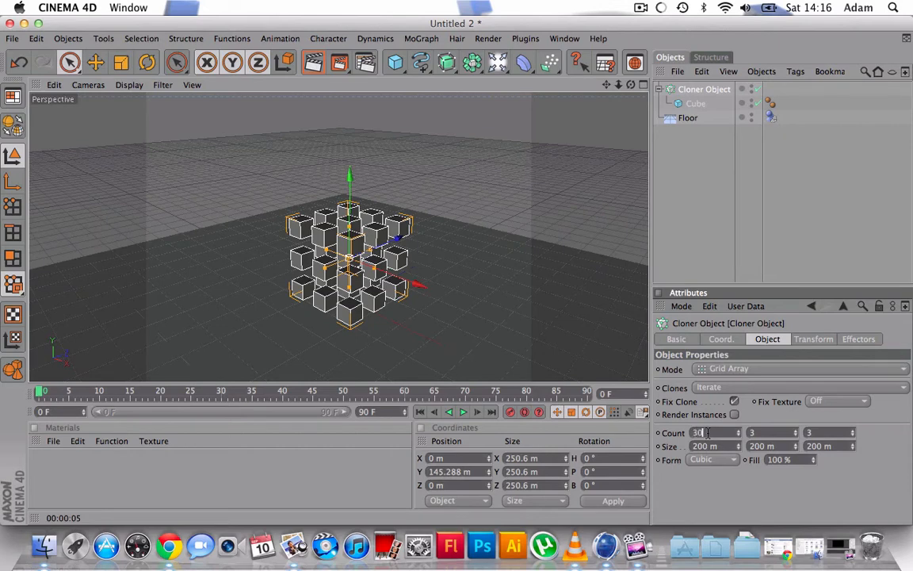
pyautogui.press('Return')
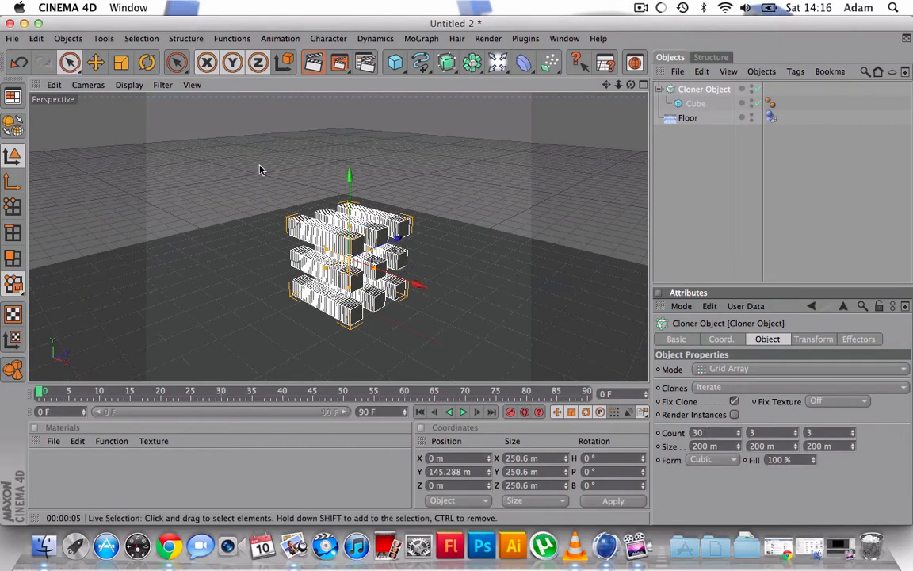
# Raise the Cloner Object high above the floor, to about 765 m on Y.
pyautogui.click(343, 175)
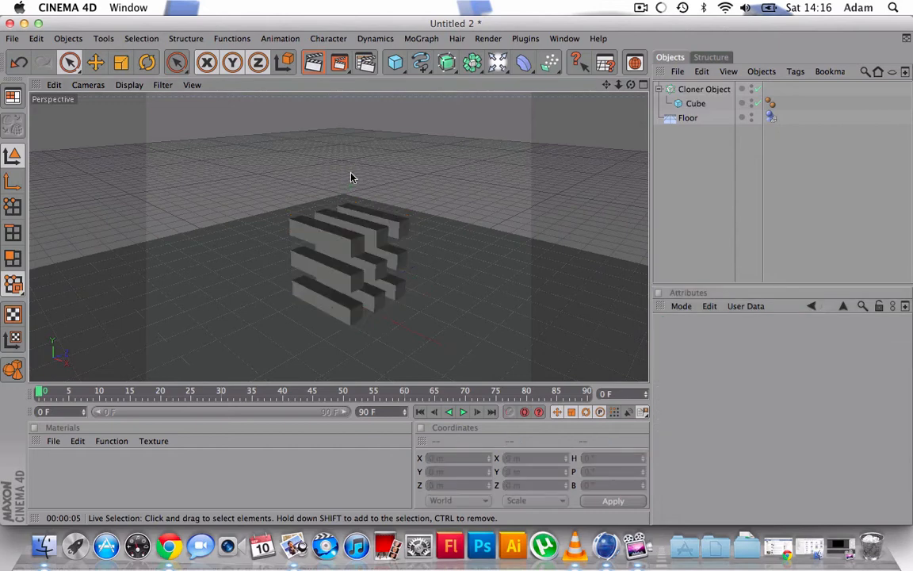
pyautogui.click(354, 217)
pyautogui.moveTo(349, 190); pyautogui.dragTo(350, 97)
pyautogui.moveTo(607, 85); pyautogui.dragTo(603, 159)
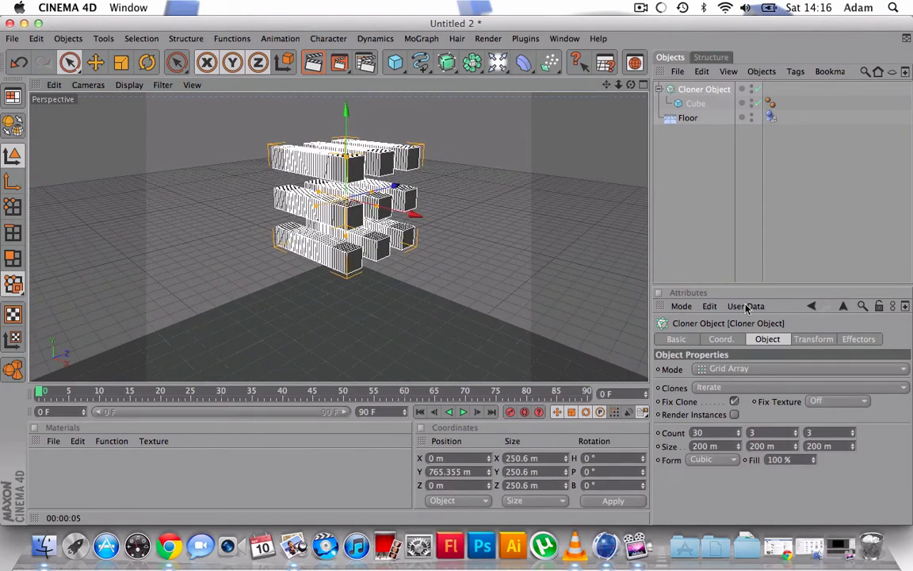
# Assign a MoGraph Rigid Body tag to the Cloner Object.
pyautogui.rightClick(691, 91)
pyautogui.moveTo(724, 152)
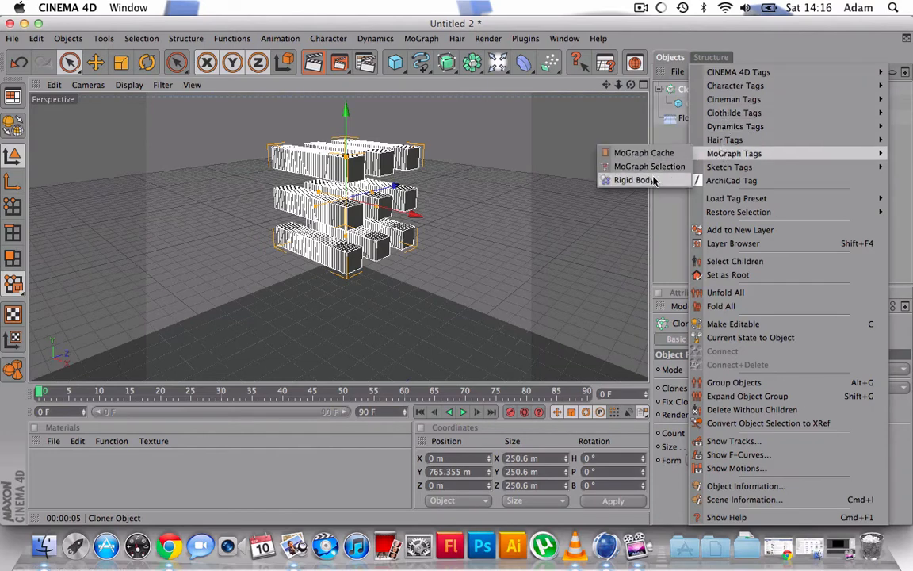
pyautogui.click(626, 180)
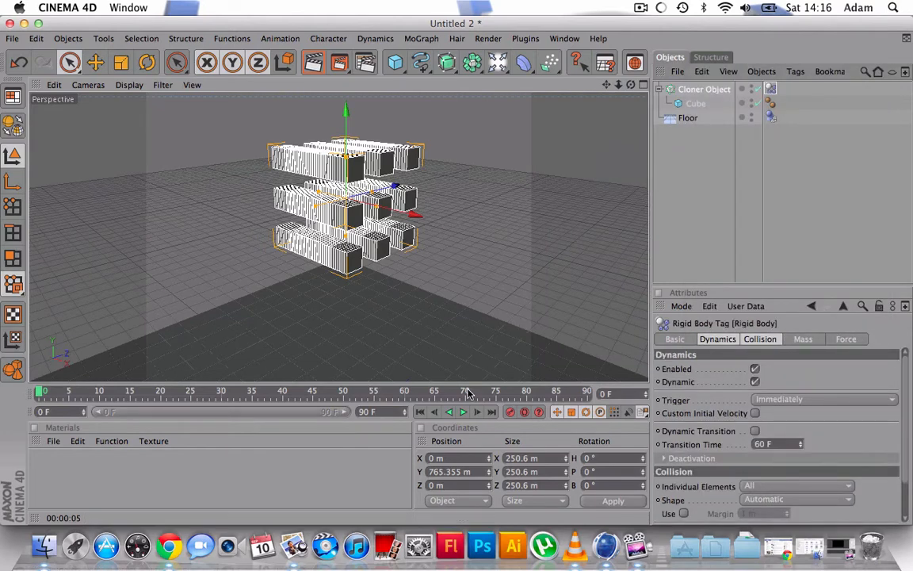
# Play the rigid body simulation to check how the cubes scatter, stop it, and return to frame 0.
pyautogui.click(465, 413)
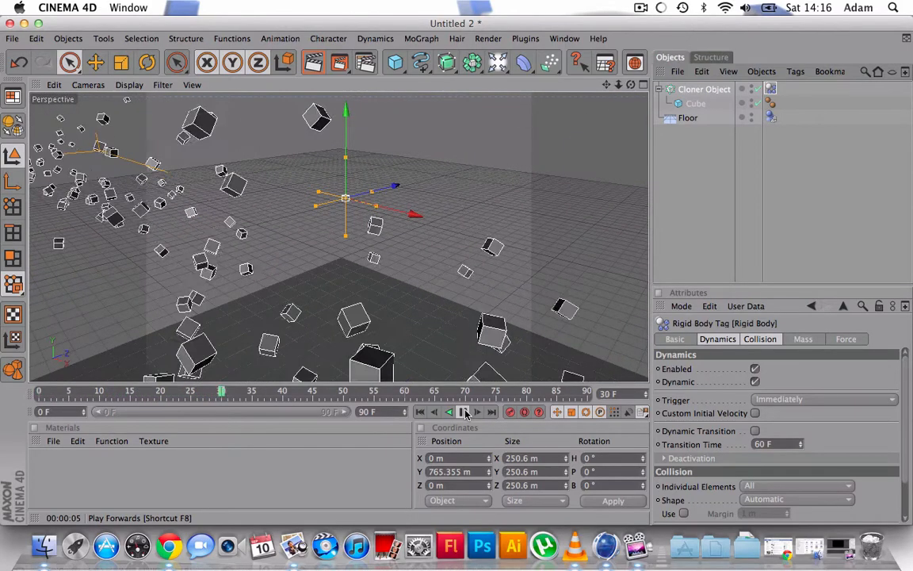
pyautogui.click(464, 412)
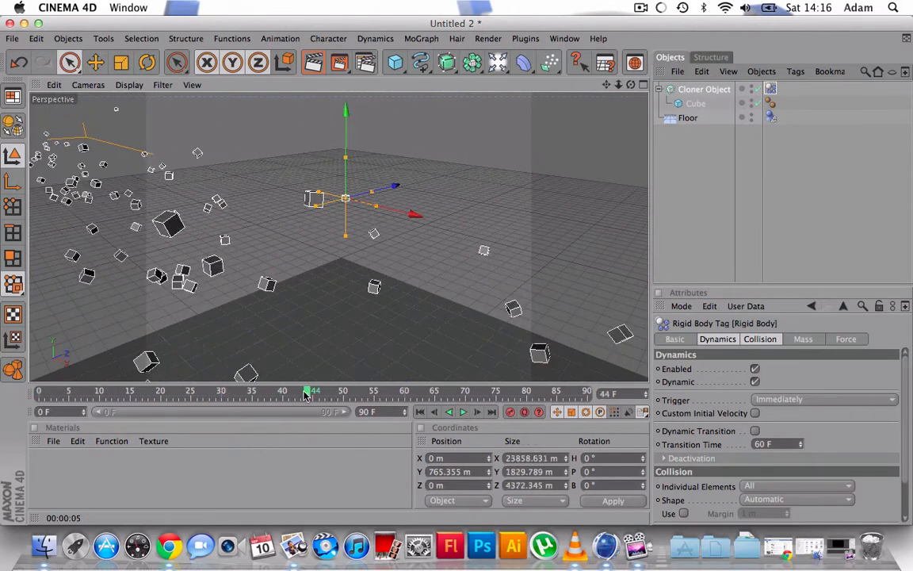
pyautogui.hotkey('shift', 'f')
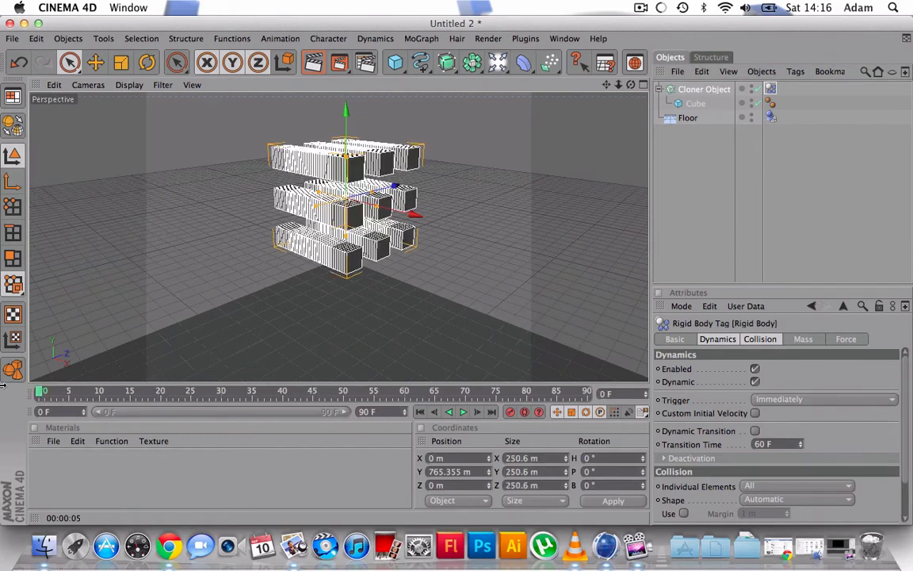
# Add a Background object to the scene.
pyautogui.moveTo(628, 84); pyautogui.dragTo(608, 143)
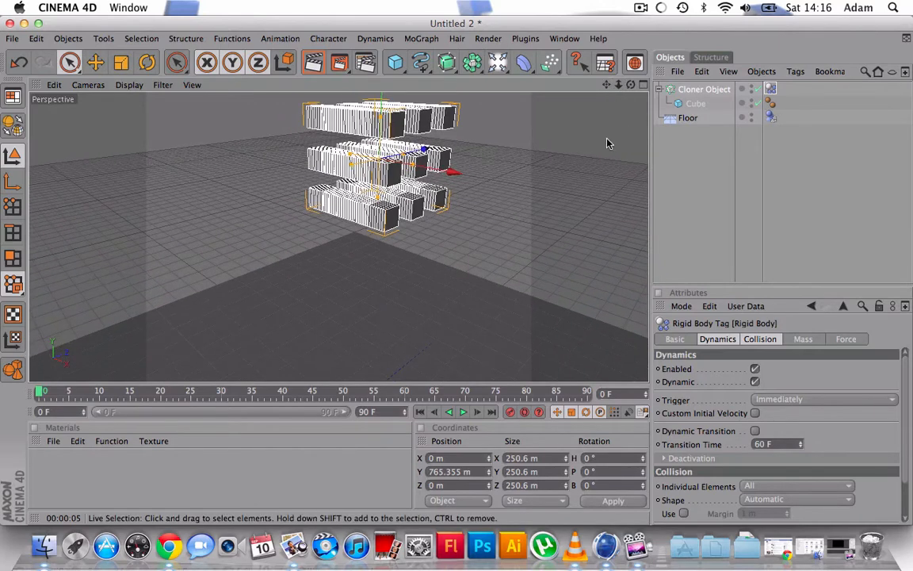
pyautogui.click(502, 119)
pyautogui.moveTo(608, 85); pyautogui.dragTo(573, 91)
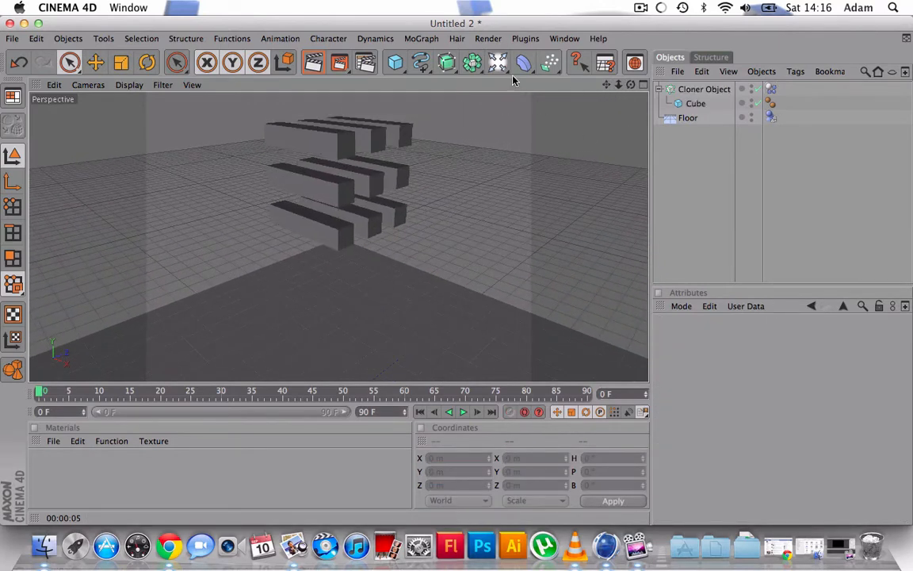
pyautogui.click(499, 63)
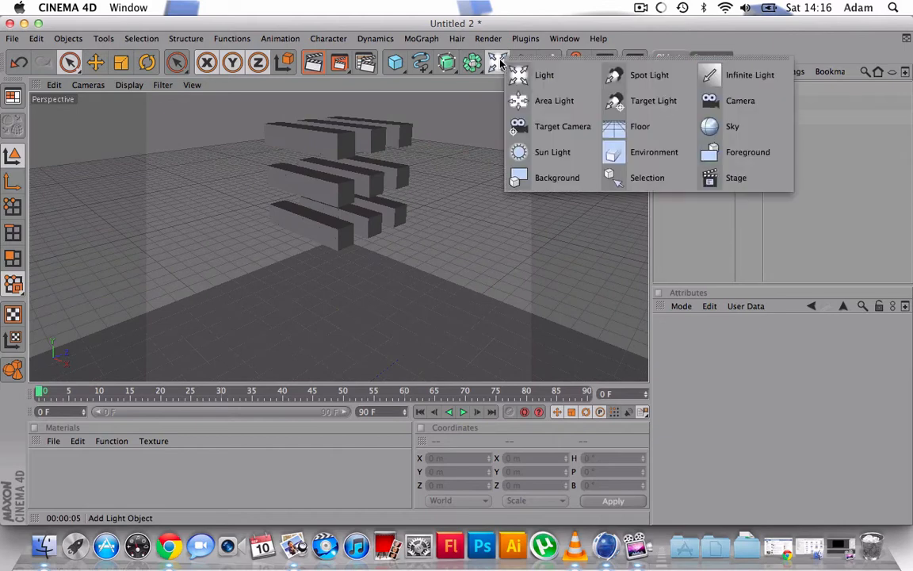
pyautogui.click(554, 179)
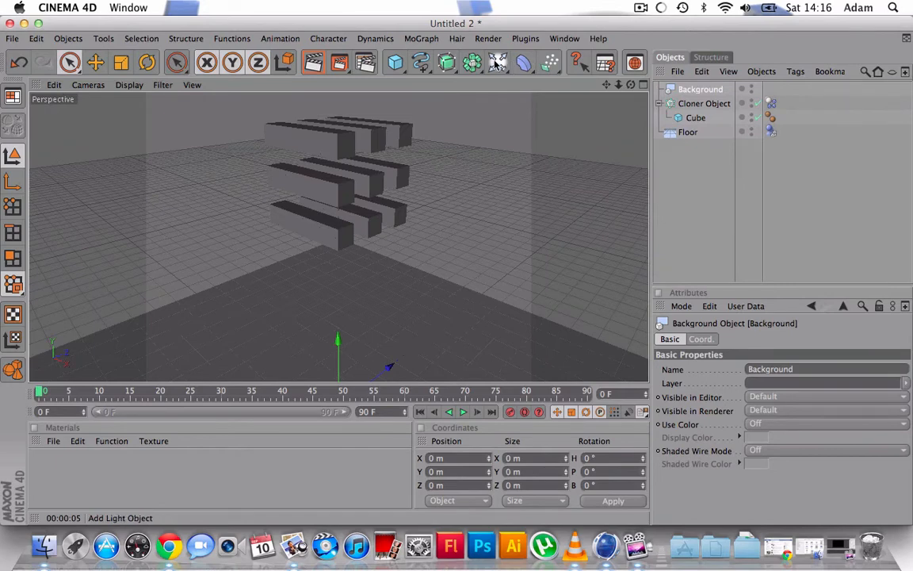
# Create a new material with a white color of RGB 255, 255, 255 and apply it to the Background object.
pyautogui.rightClick(682, 90)
pyautogui.doubleClick(262, 501)
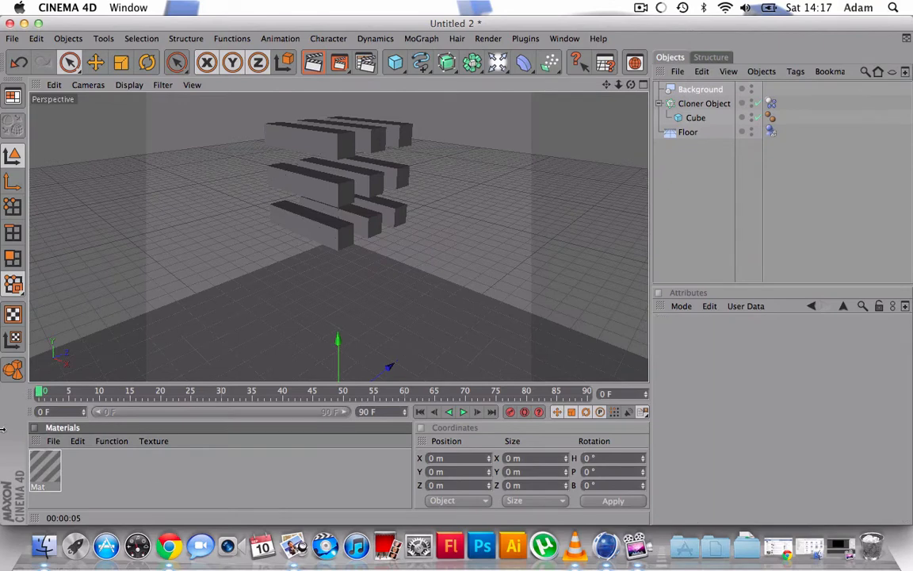
pyautogui.doubleClick(45, 469)
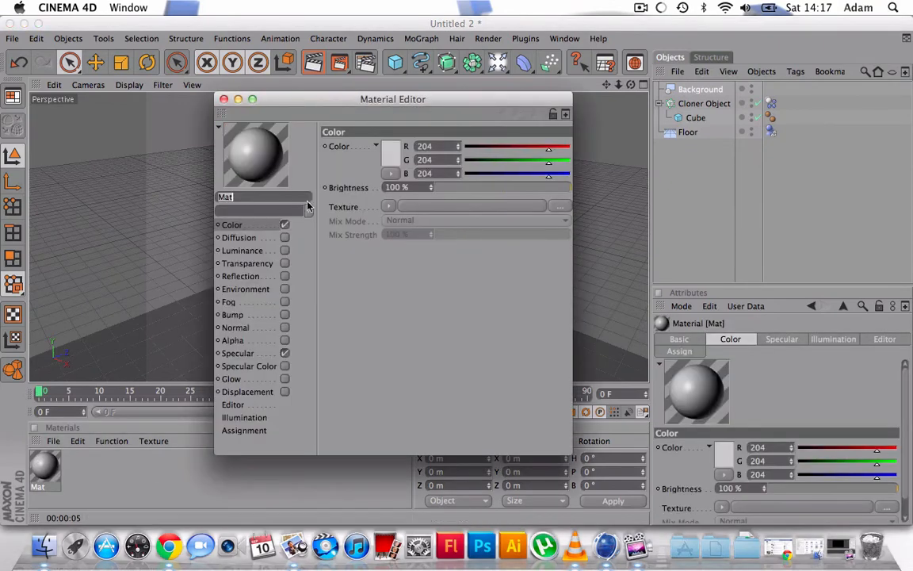
pyautogui.click(391, 154)
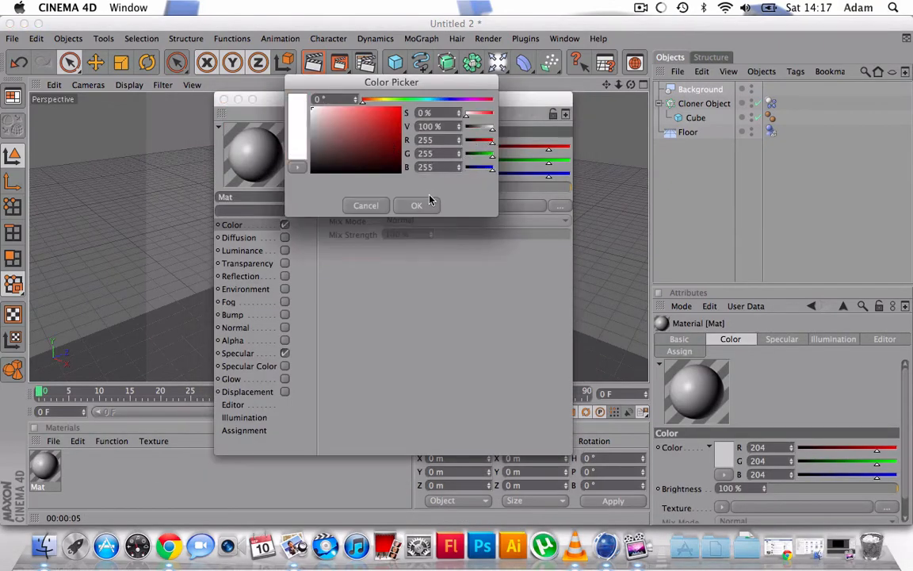
pyautogui.click(428, 203)
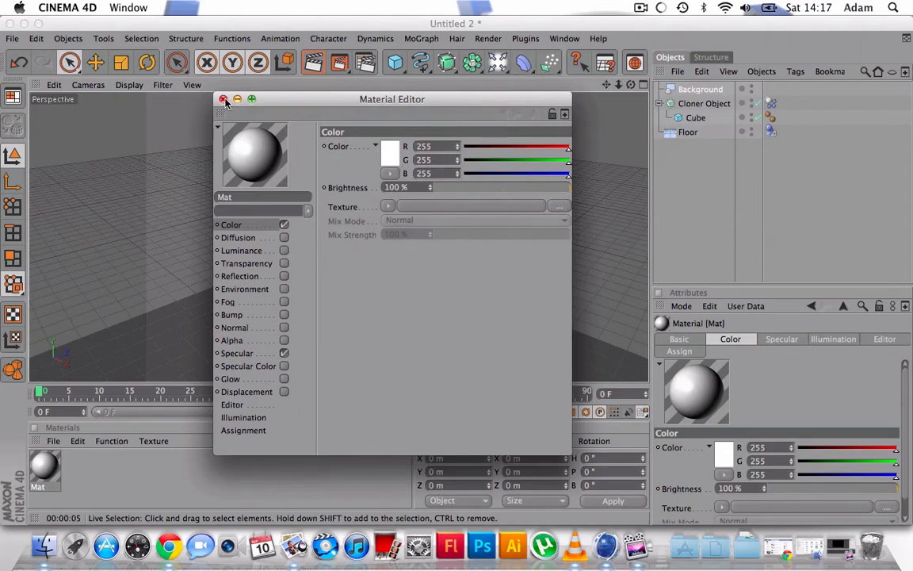
pyautogui.click(223, 99)
pyautogui.moveTo(54, 460); pyautogui.dragTo(701, 90)
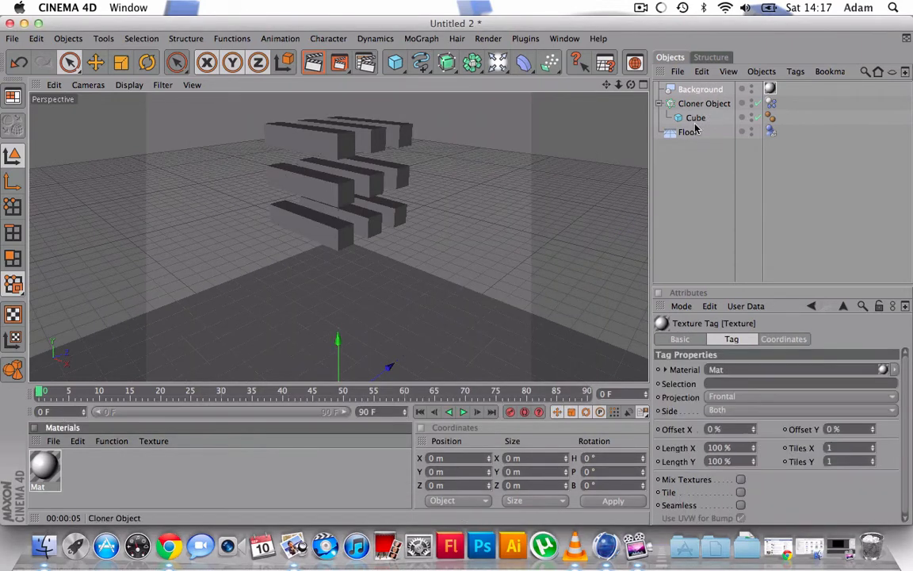
# Give the Floor a Compositing tag with Compositing Background enabled and apply the white material Mat to it.
pyautogui.rightClick(691, 132)
pyautogui.moveTo(730, 88)
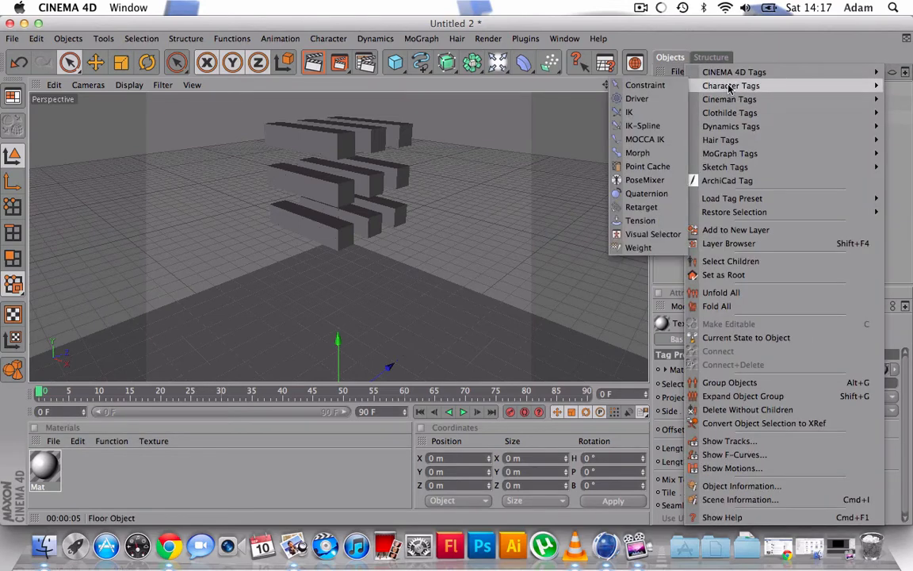
pyautogui.moveTo(694, 73)
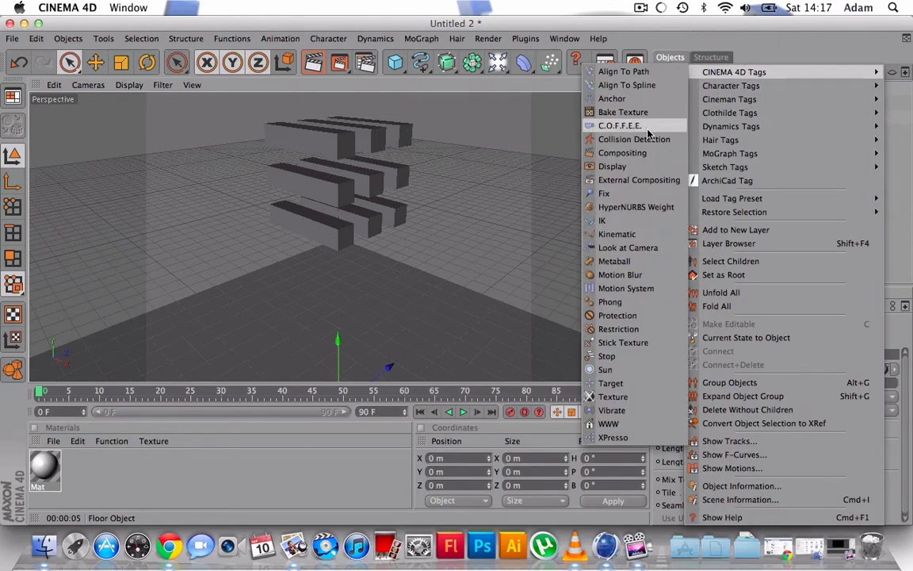
pyautogui.click(644, 153)
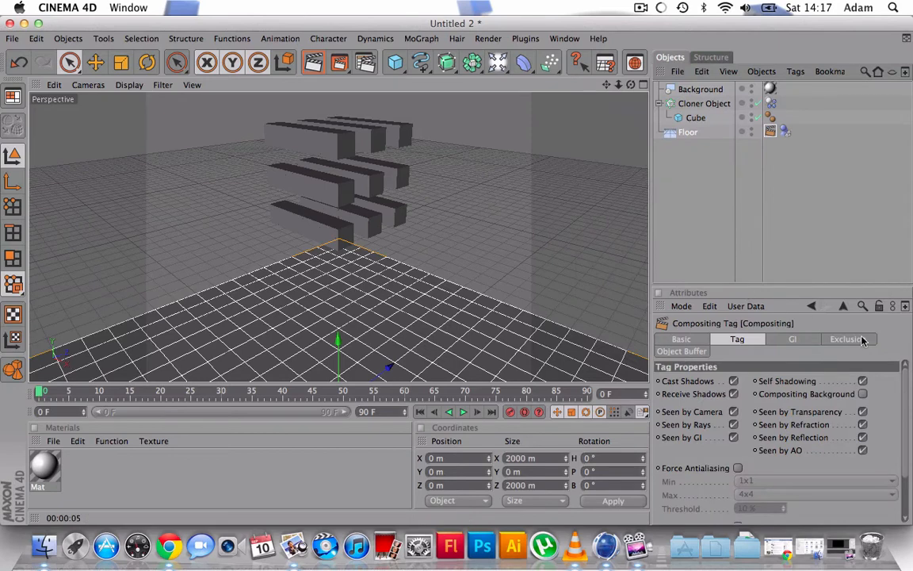
pyautogui.click(863, 395)
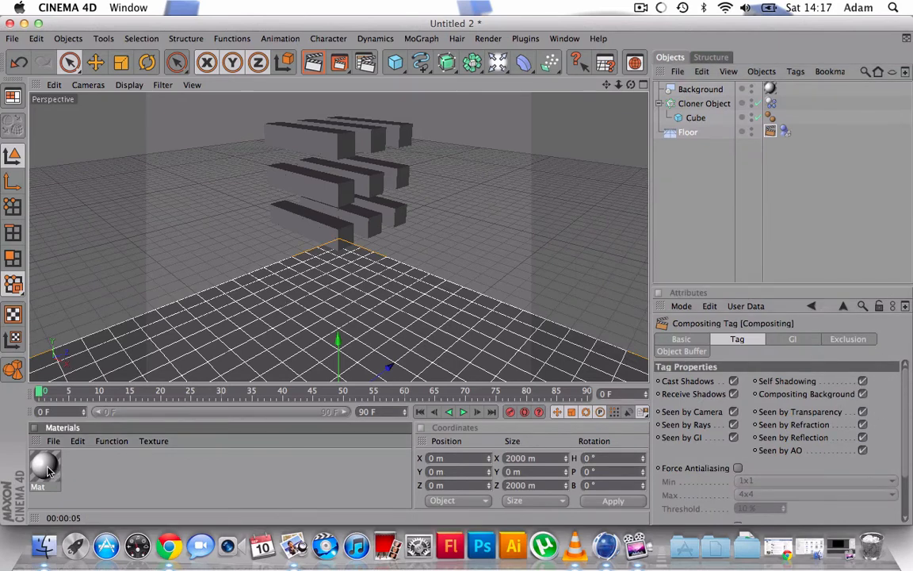
pyautogui.moveTo(46, 468); pyautogui.dragTo(696, 135)
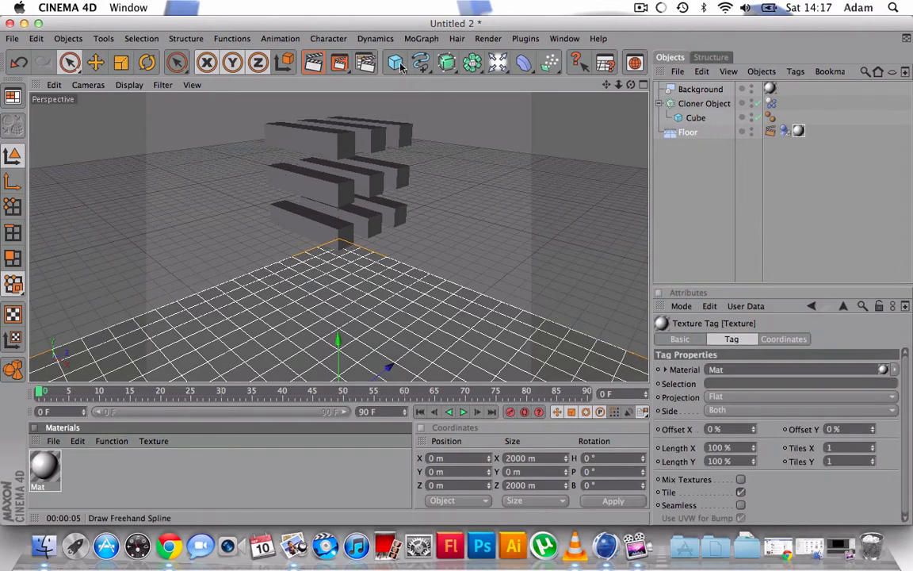
# Render the active view to check how the floor blends with the background.
pyautogui.click(307, 64)
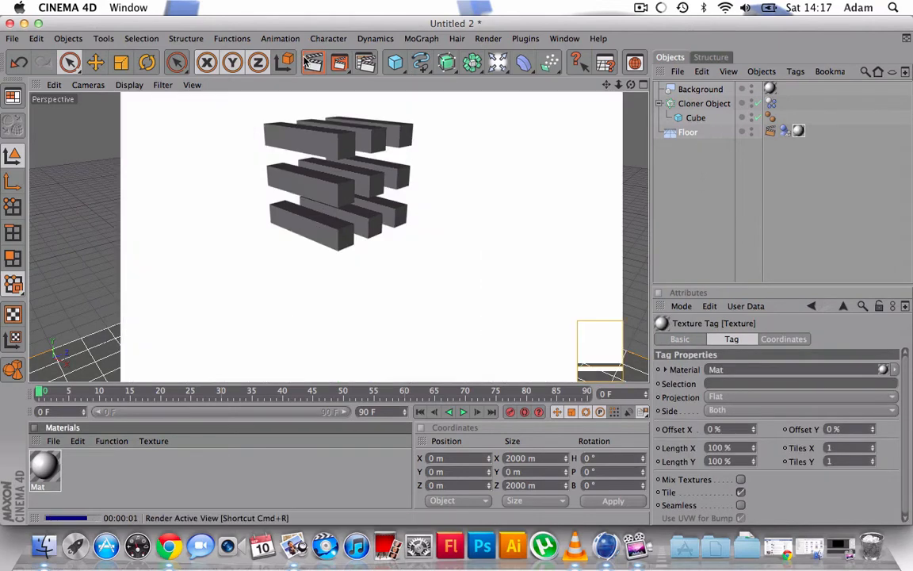
pyautogui.click(433, 264)
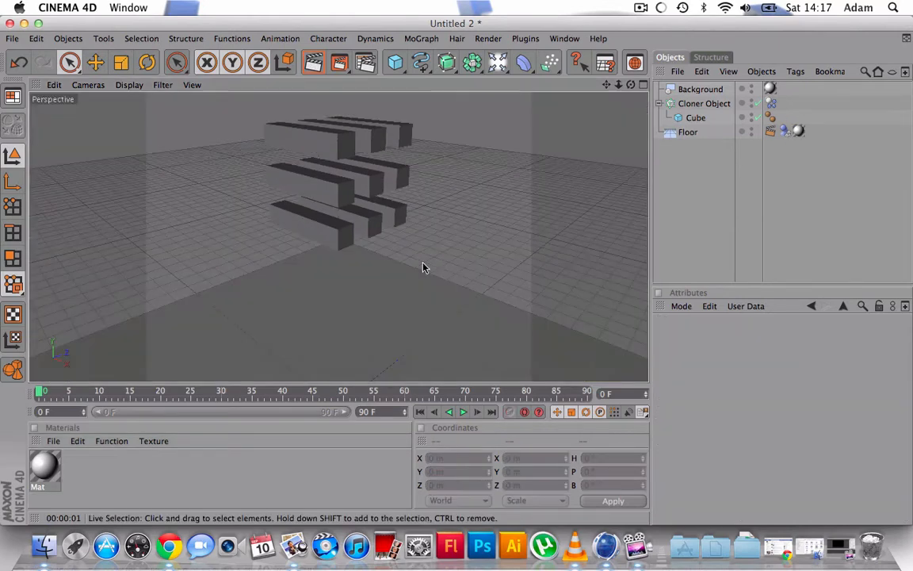
pyautogui.click(309, 63)
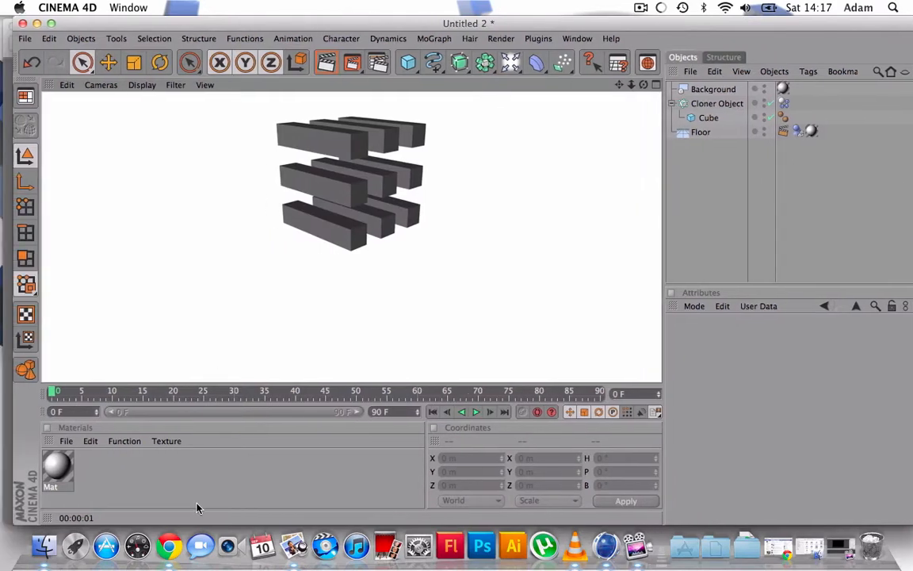
# Create a second material and set its color to blue with RGB 9, 136, 241.
pyautogui.doubleClick(168, 477)
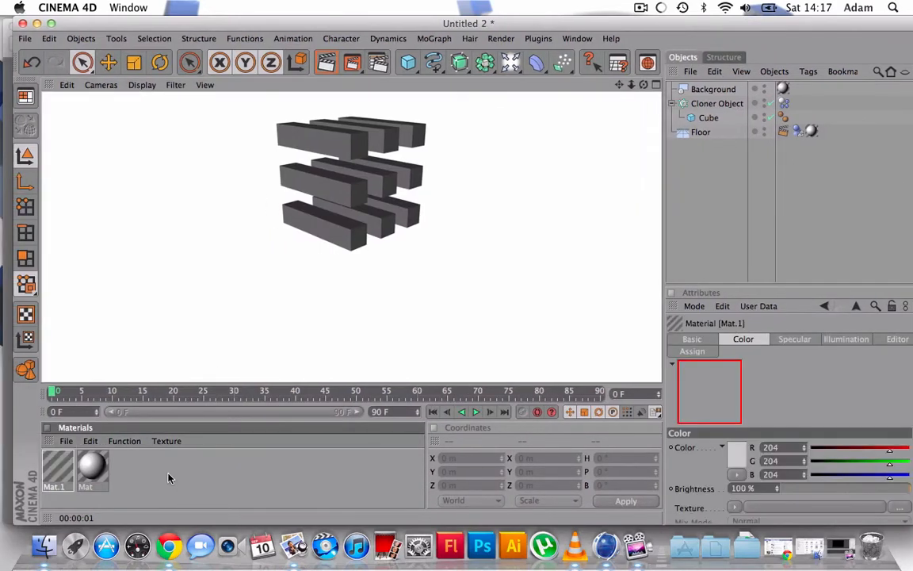
pyautogui.doubleClick(57, 466)
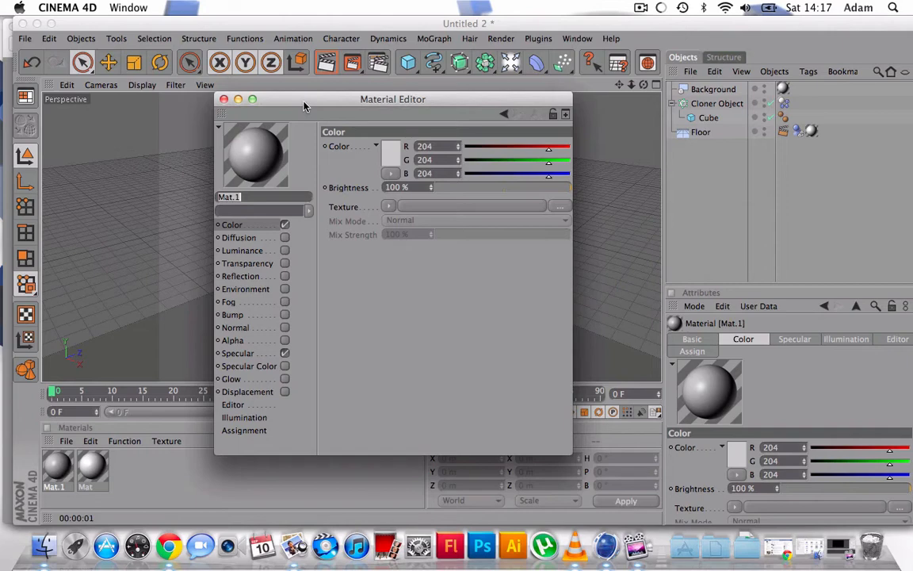
pyautogui.click(390, 154)
pyautogui.click(392, 150)
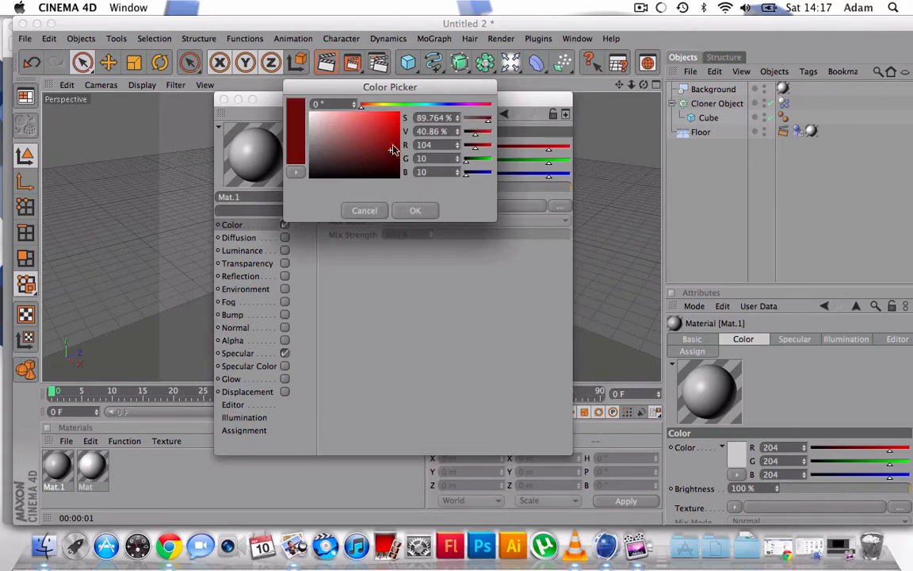
pyautogui.click(437, 106)
pyautogui.moveTo(394, 126)
pyautogui.mouseDown()
pyautogui.moveTo(411, 105)
pyautogui.moveTo(397, 116)
pyautogui.mouseUp()
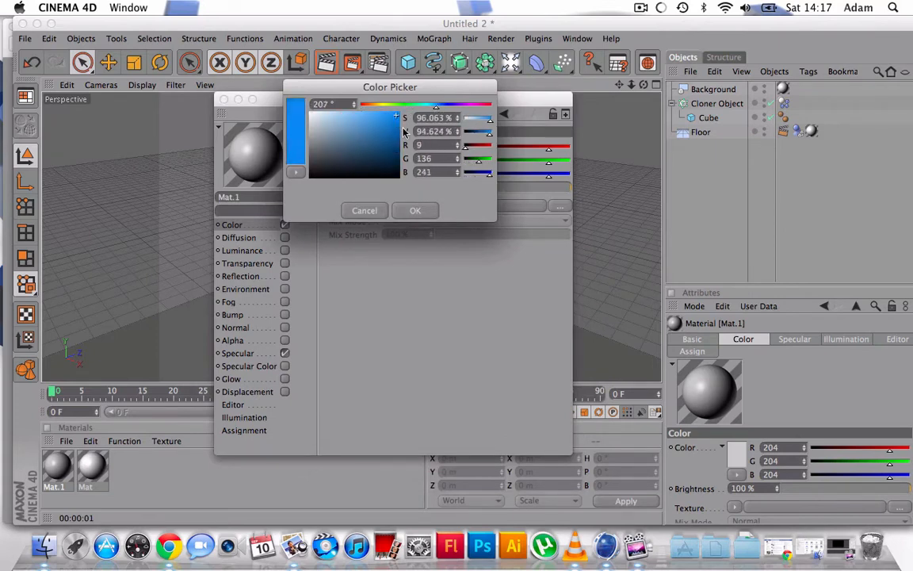
pyautogui.click(417, 209)
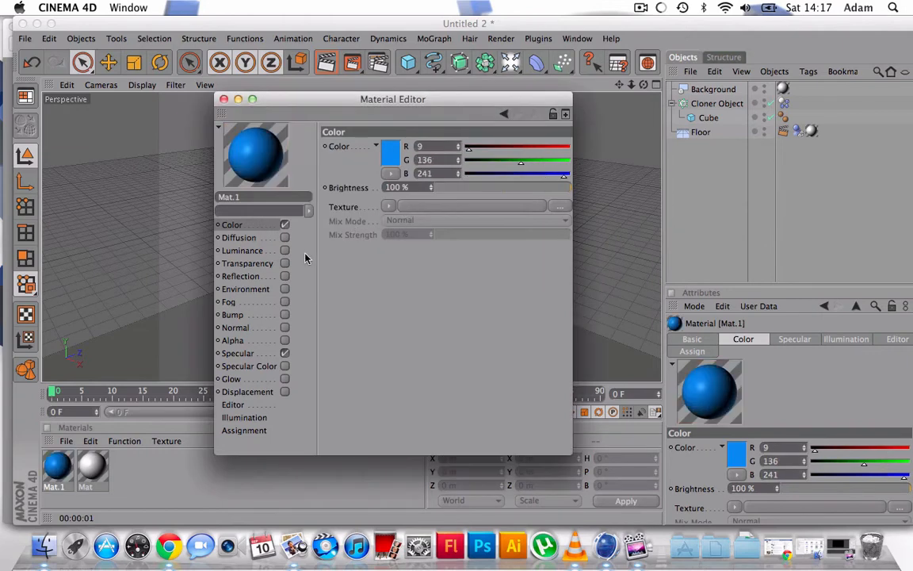
# Enable reflection on the blue material with 40% brightness and a Fresnel texture, and open the Fresnel shader's properties.
pyautogui.click(284, 277)
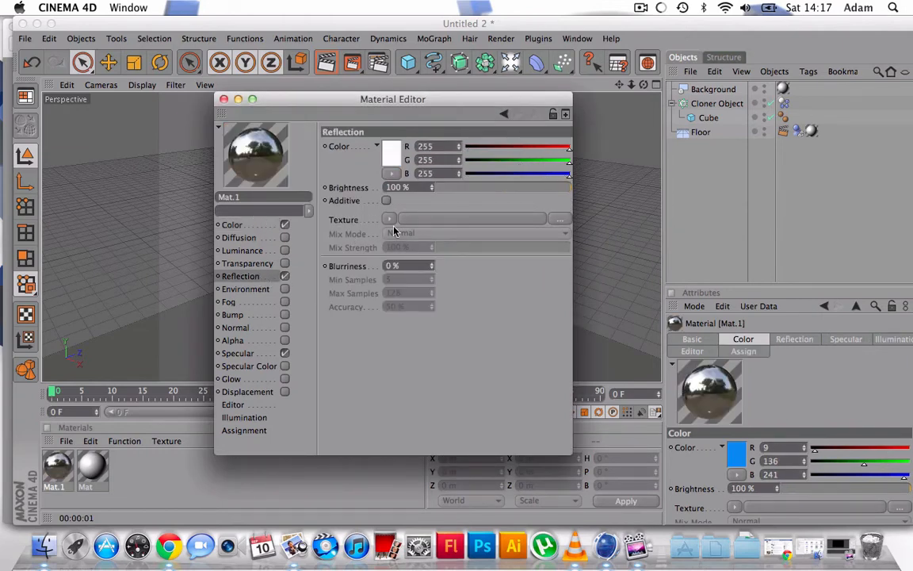
pyautogui.click(407, 186)
pyautogui.write('40')
pyautogui.click(389, 222)
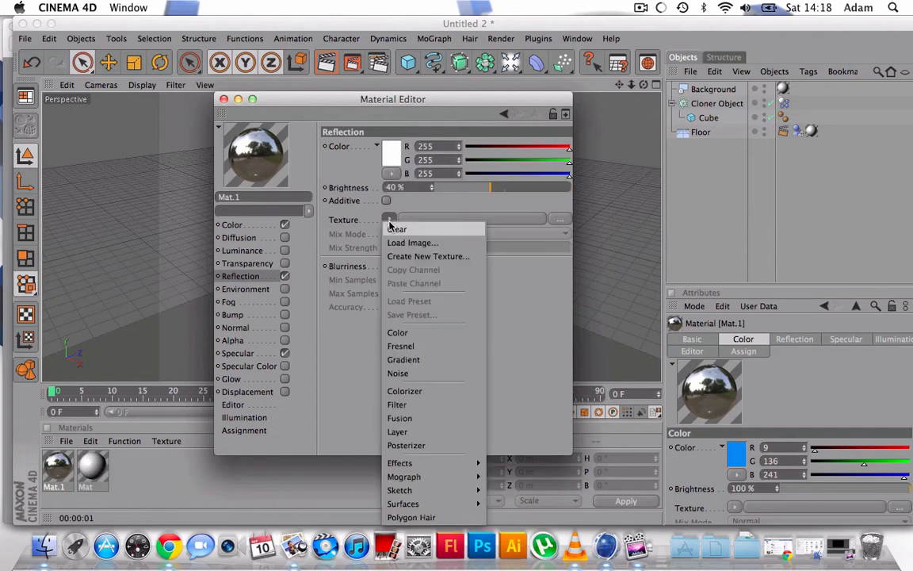
pyautogui.click(403, 347)
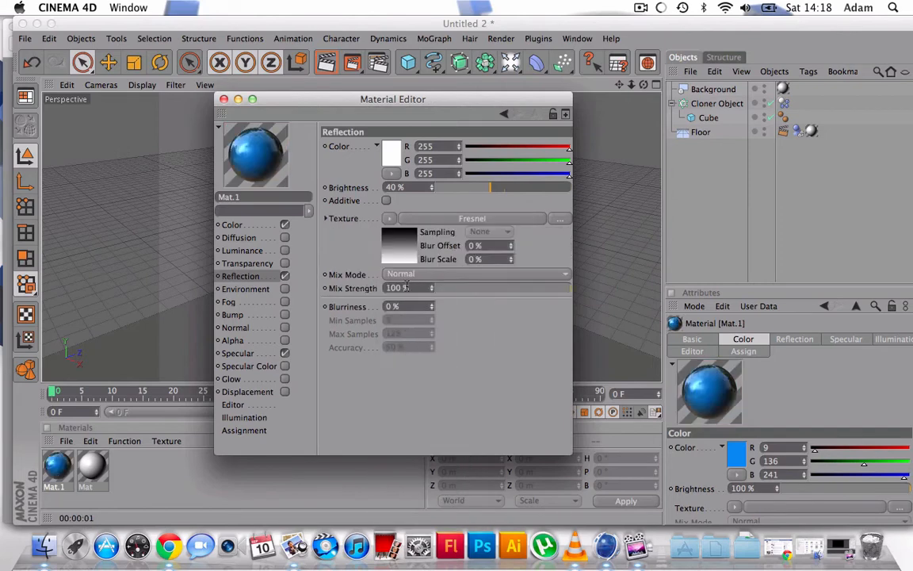
pyautogui.click(428, 218)
pyautogui.click(395, 238)
pyautogui.click(385, 204)
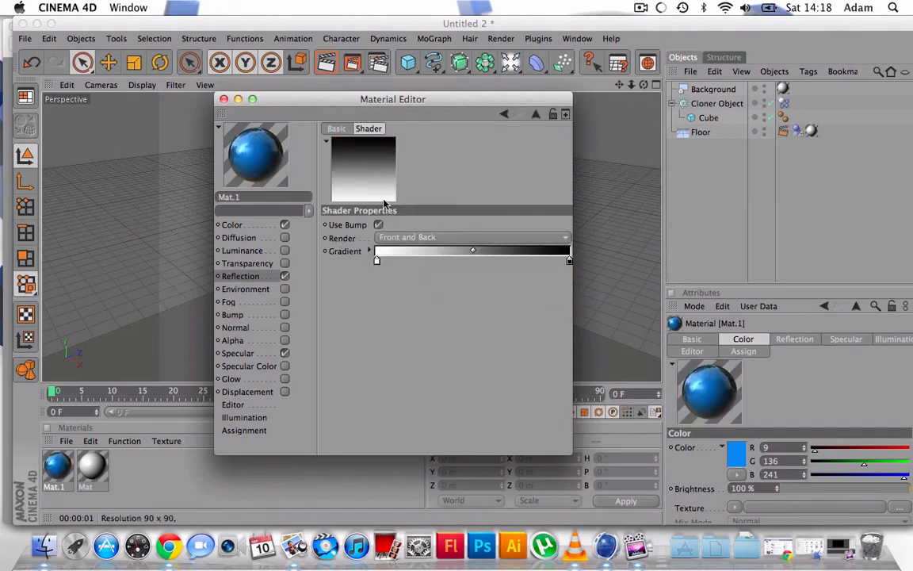
# Enable transparency on the blue material with 40% brightness and 0% Fresnel reflectivity.
pyautogui.click(245, 264)
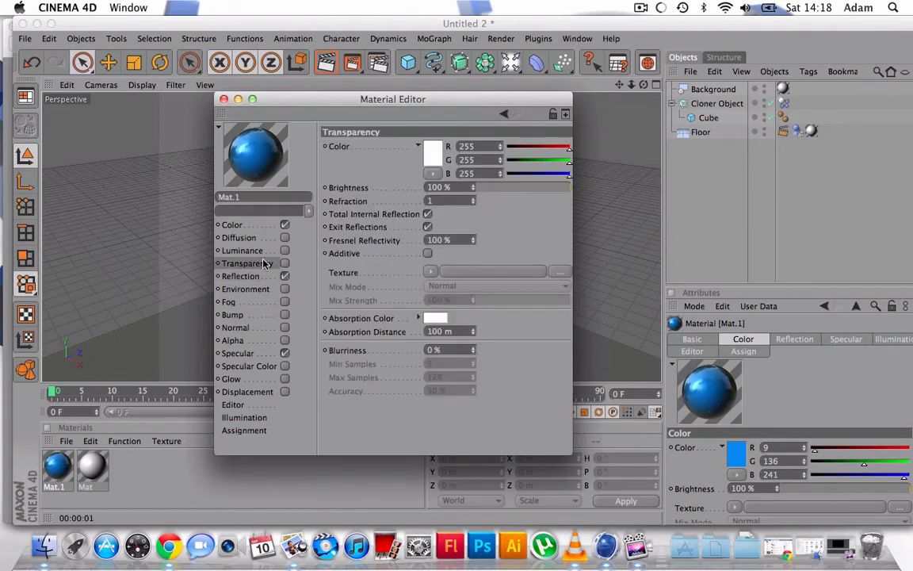
pyautogui.click(284, 265)
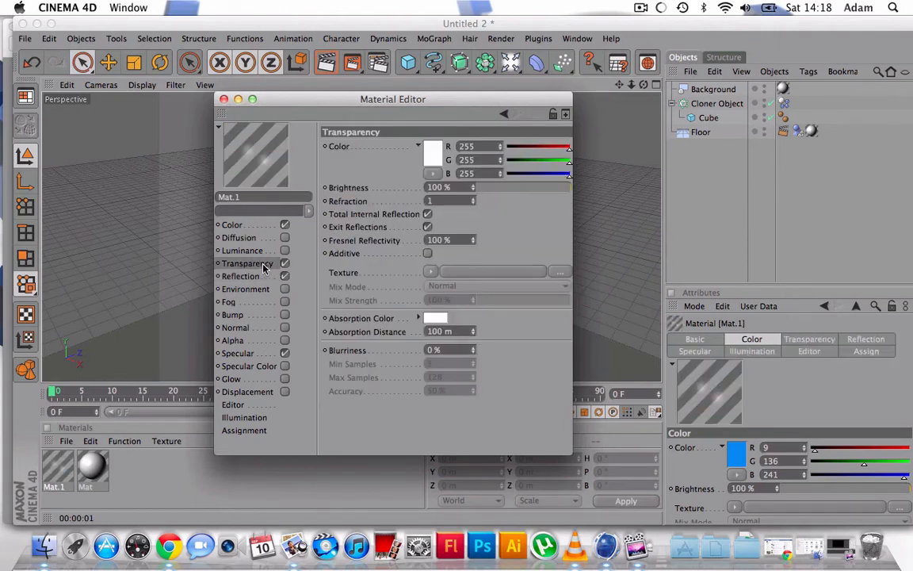
pyautogui.click(447, 240)
pyautogui.write('40')
pyautogui.press('Return')
pyautogui.write('40')
pyautogui.press('Return')
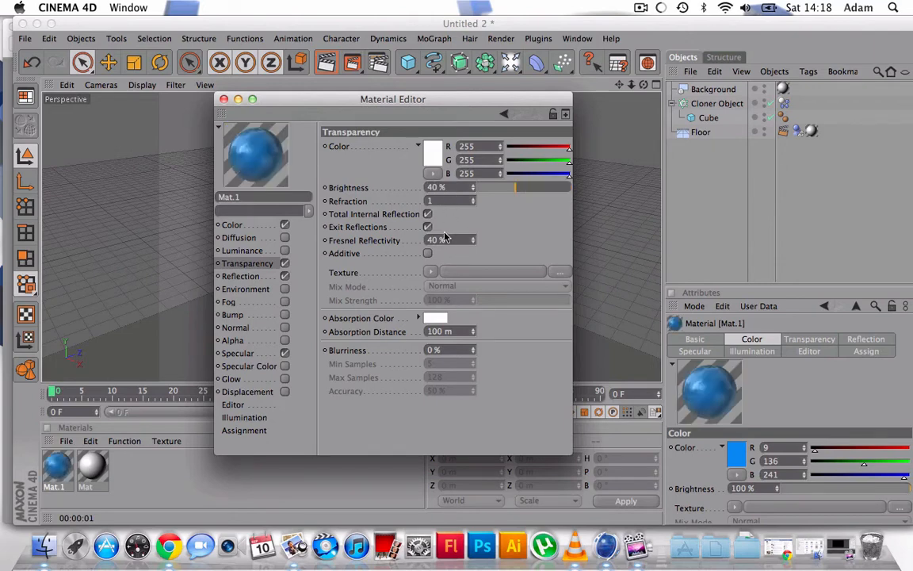
pyautogui.moveTo(442, 239); pyautogui.dragTo(404, 238)
pyautogui.write('0')
pyautogui.press('Return')
# Apply the blue material to the Cloner Object and render the view with the simulation played to frame 9.
pyautogui.click(223, 99)
pyautogui.moveTo(59, 462)
pyautogui.mouseDown()
pyautogui.moveTo(188, 382)
pyautogui.moveTo(277, 236)
pyautogui.moveTo(321, 193)
pyautogui.mouseUp()
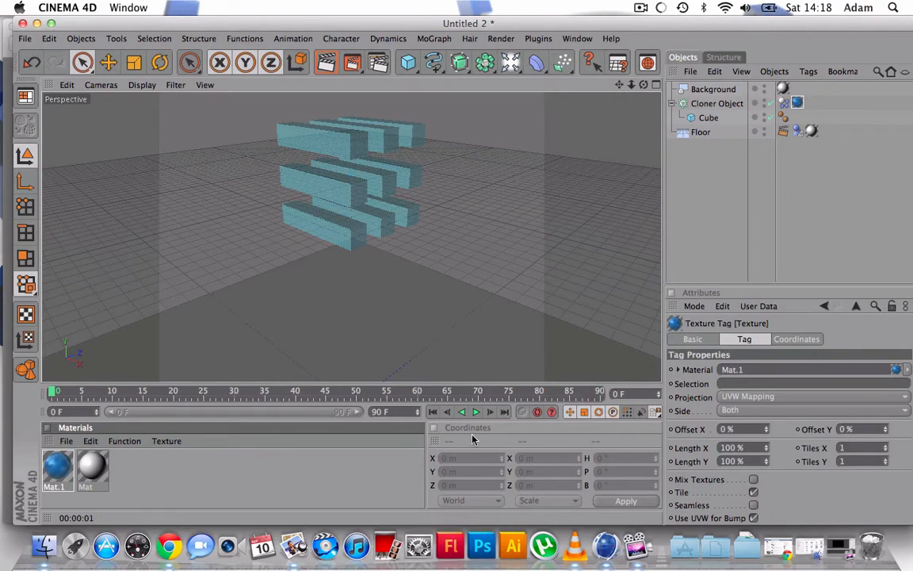
pyautogui.click(476, 412)
pyautogui.click(328, 64)
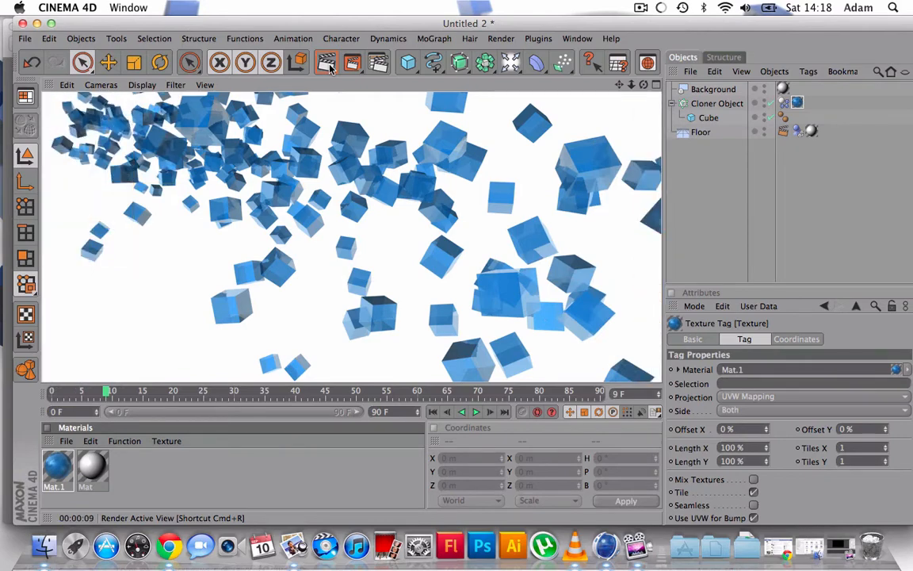
pyautogui.click(417, 220)
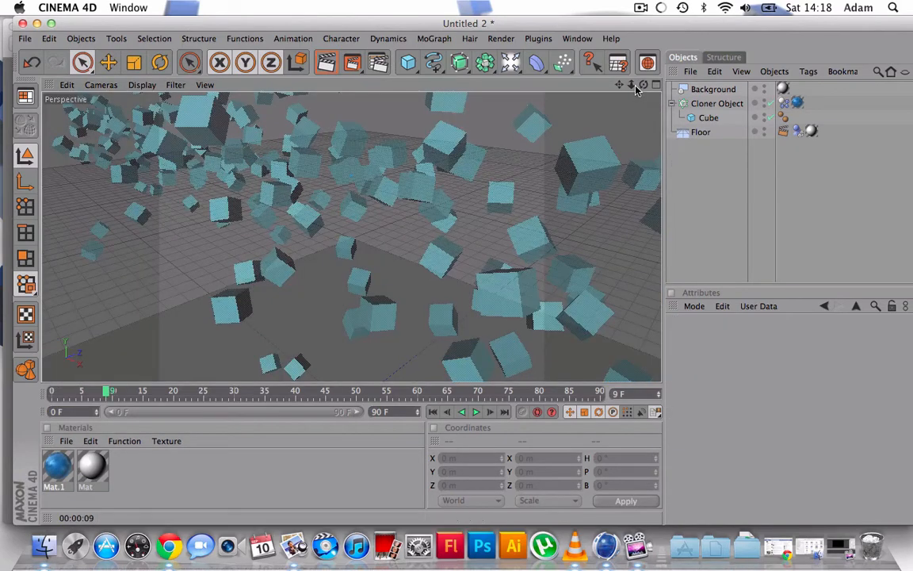
# Add a Light object and raise it high above the cubes, to about 3833 m on Y.
pyautogui.moveTo(622, 85); pyautogui.dragTo(692, 43)
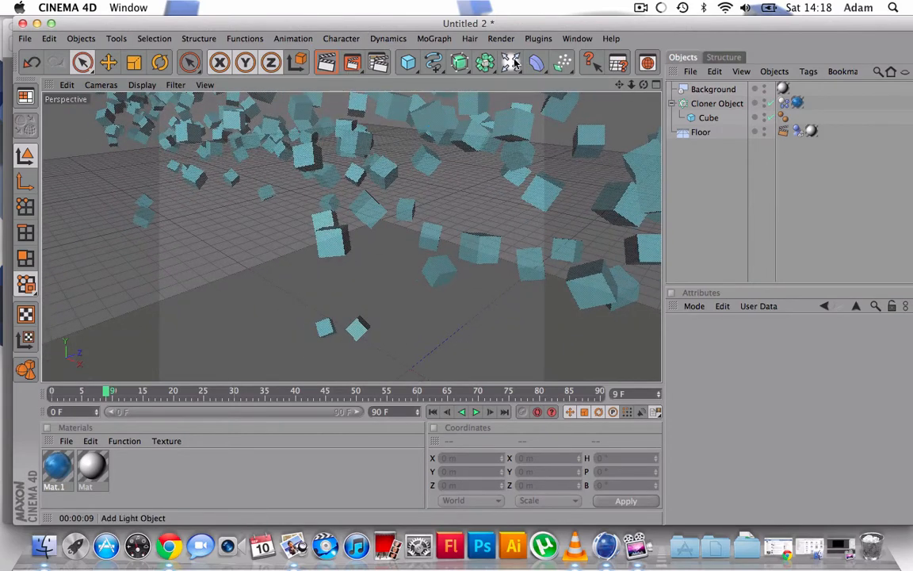
pyautogui.moveTo(514, 64); pyautogui.dragTo(533, 75)
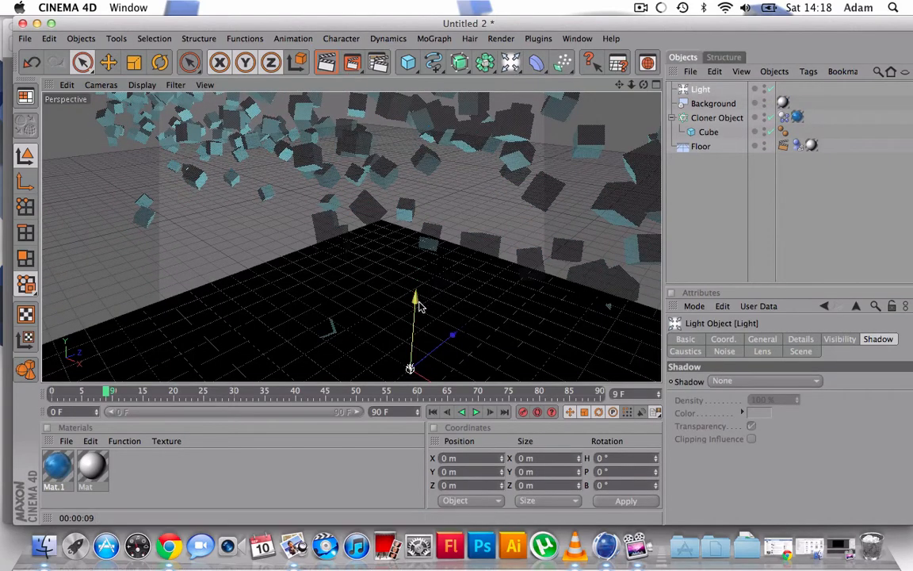
pyautogui.moveTo(421, 307); pyautogui.dragTo(428, 109)
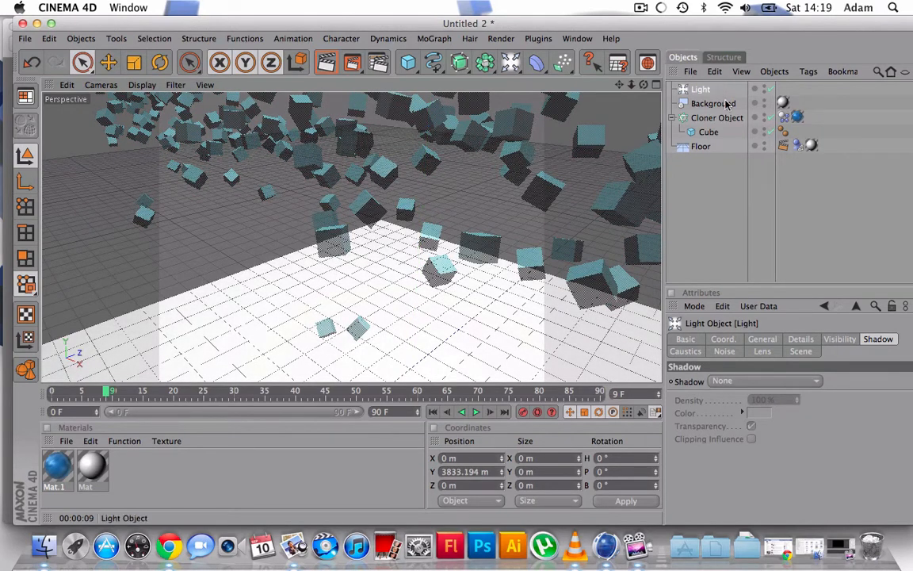
# Give the Light soft shadow maps with a shadow density of 40%.
pyautogui.click(722, 383)
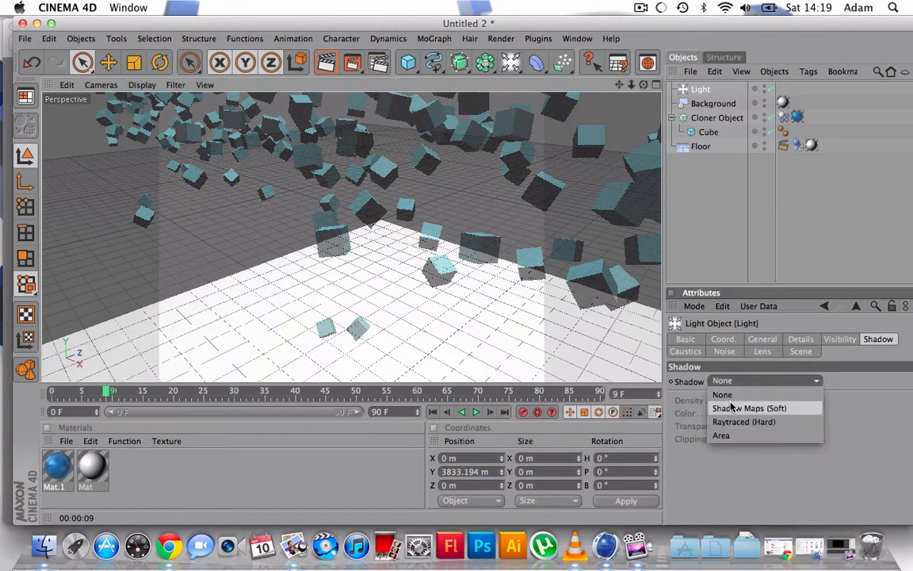
pyautogui.click(733, 407)
pyautogui.doubleClick(763, 399)
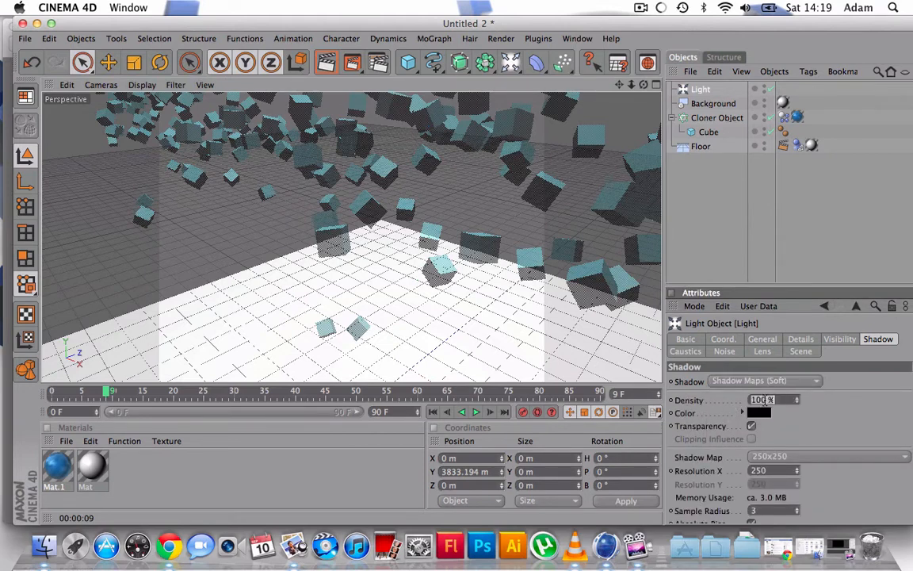
pyautogui.write('4')
# Play the simulation forward to frame 21 and render the view to check the soft shadows under the cubes.
pyautogui.moveTo(641, 87); pyautogui.dragTo(633, 59)
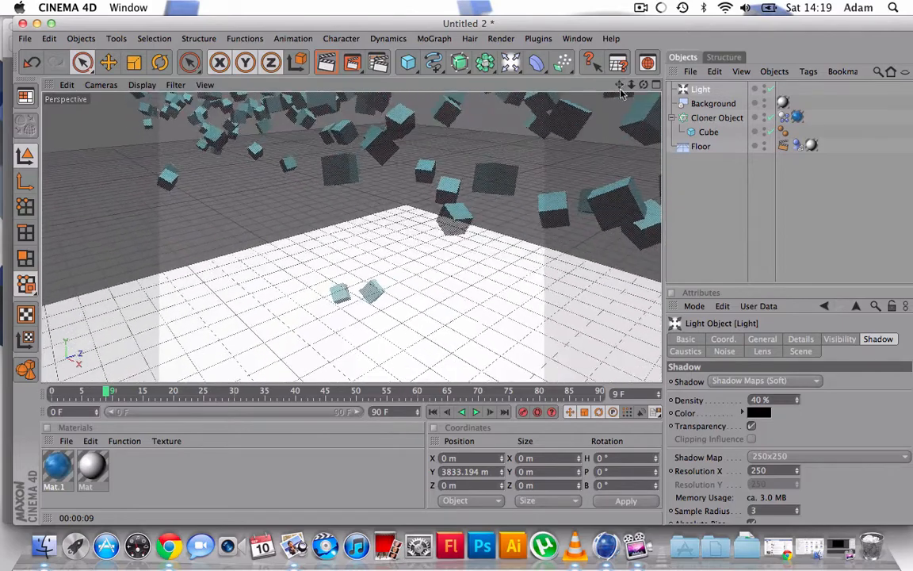
pyautogui.click(475, 411)
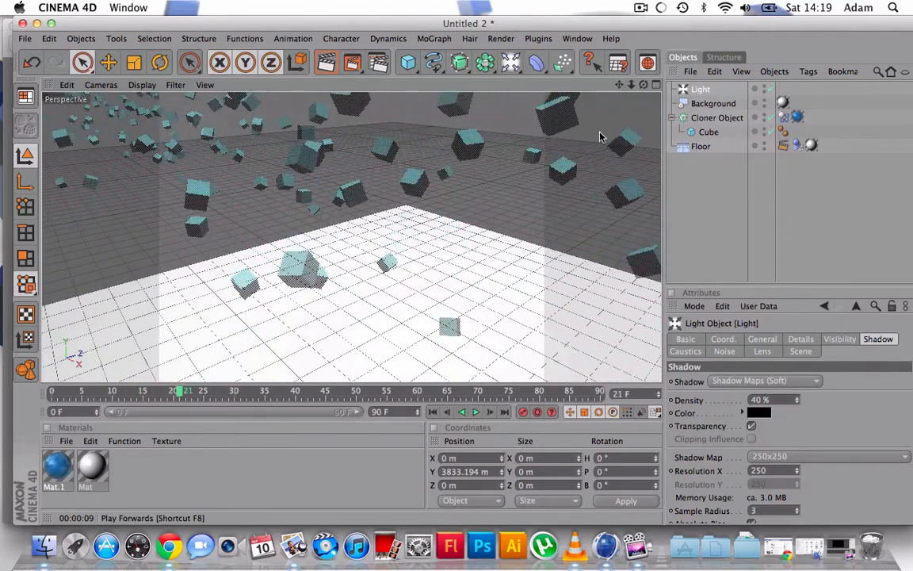
pyautogui.moveTo(644, 85)
pyautogui.mouseDown()
pyautogui.moveTo(713, 88)
pyautogui.moveTo(644, 85)
pyautogui.mouseUp()
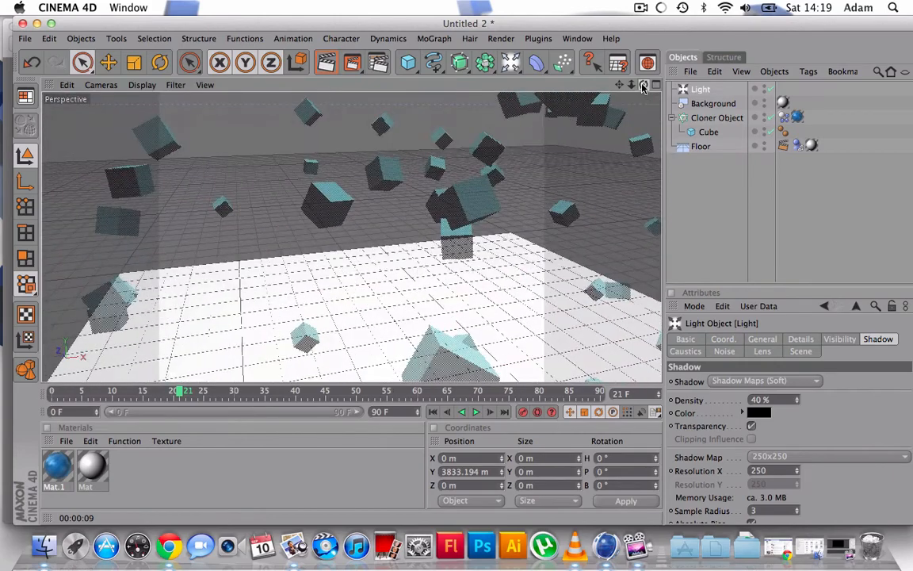
pyautogui.click(708, 131)
pyautogui.moveTo(644, 84); pyautogui.dragTo(593, 50)
pyautogui.click(335, 61)
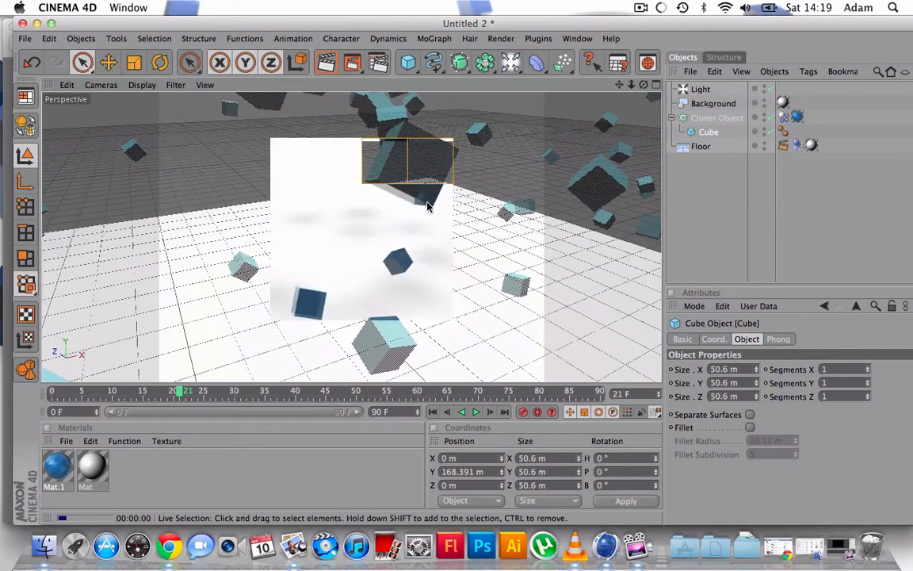
pyautogui.click(451, 293)
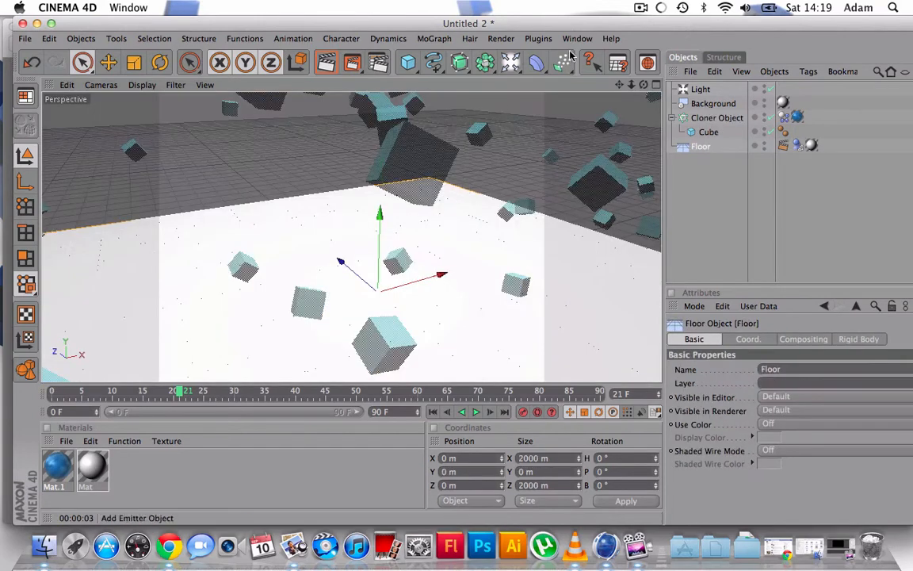
# Advance the simulation to frame 30 and render the view again to check the cubes and their shadows.
pyautogui.click(474, 412)
pyautogui.click(474, 412)
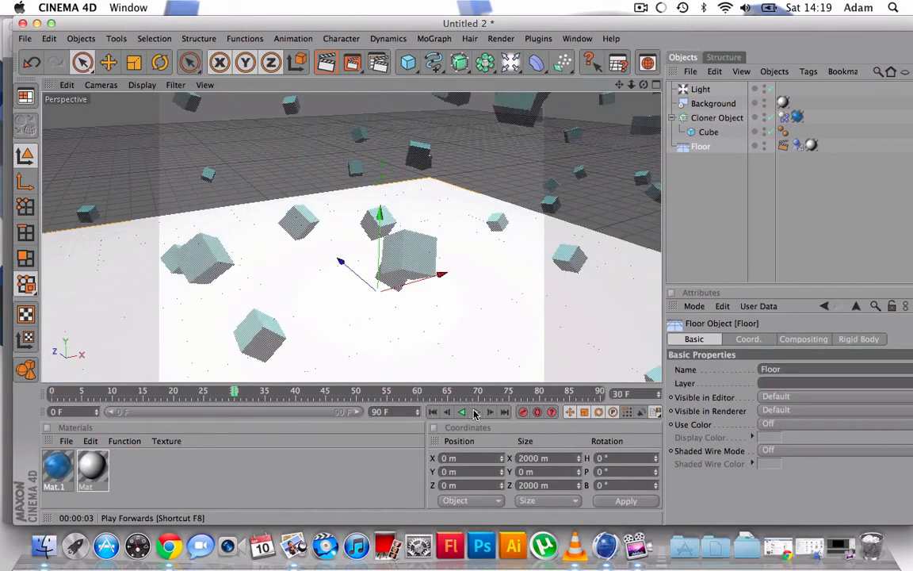
pyautogui.click(326, 66)
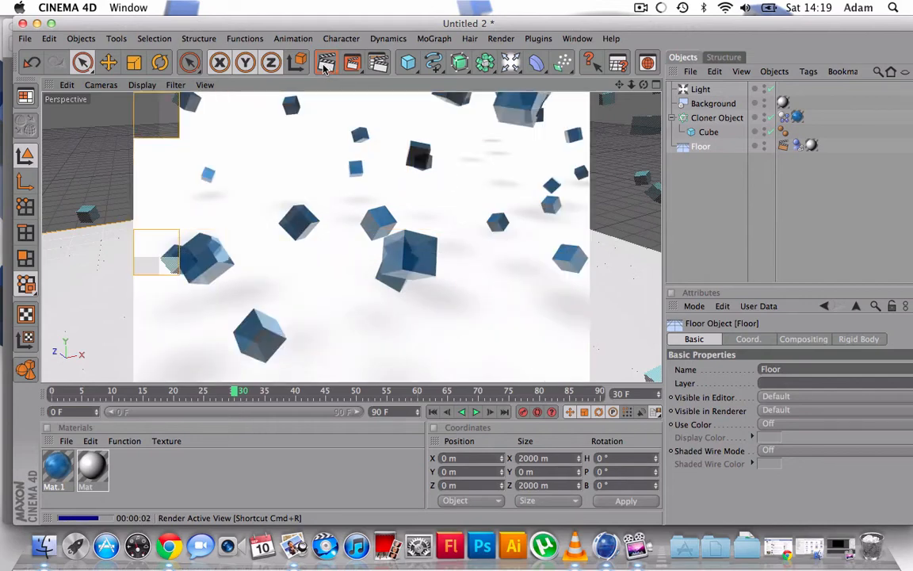
pyautogui.click(444, 288)
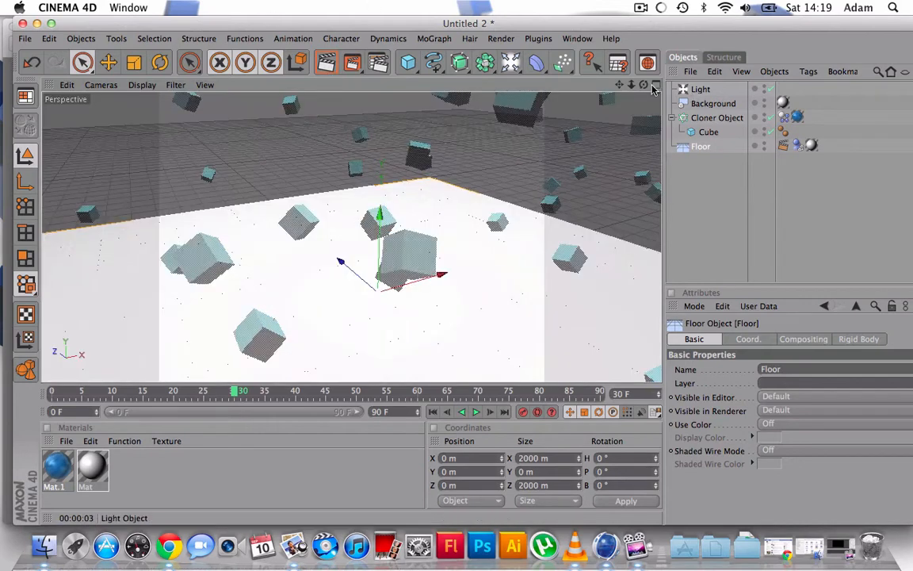
# Frame a low angle across the floor, replay the simulation from frame 0 to frame 35 and render the view.
pyautogui.moveTo(644, 85); pyautogui.dragTo(790, 31)
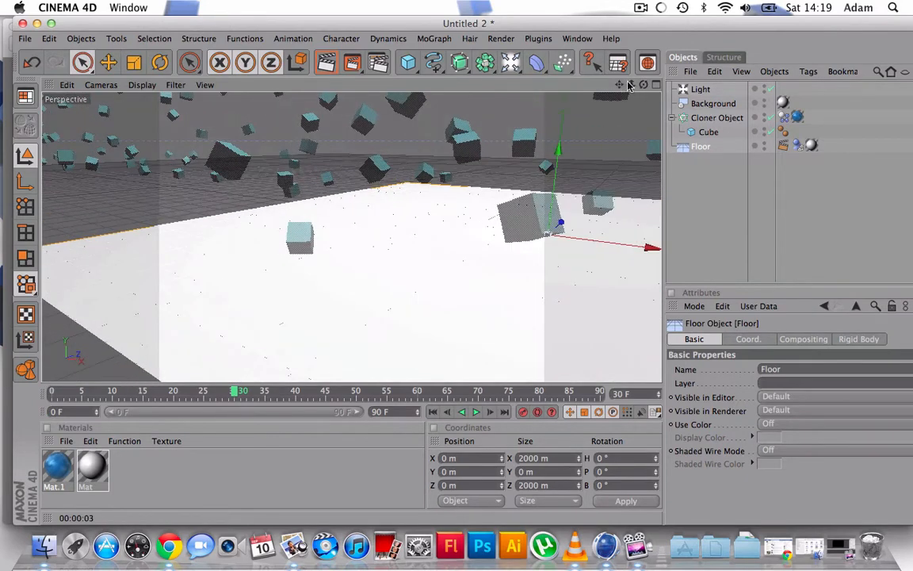
pyautogui.moveTo(632, 85); pyautogui.dragTo(601, 85)
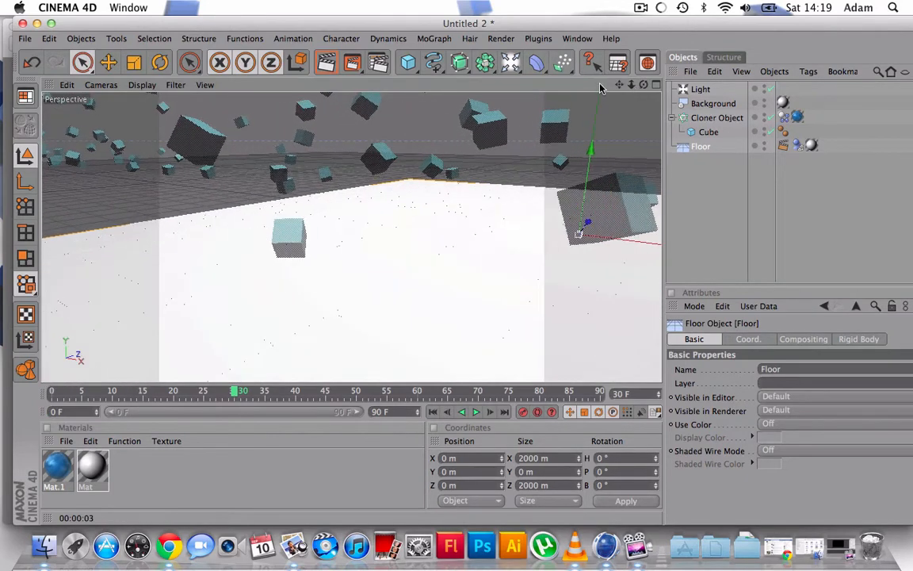
pyautogui.click(51, 391)
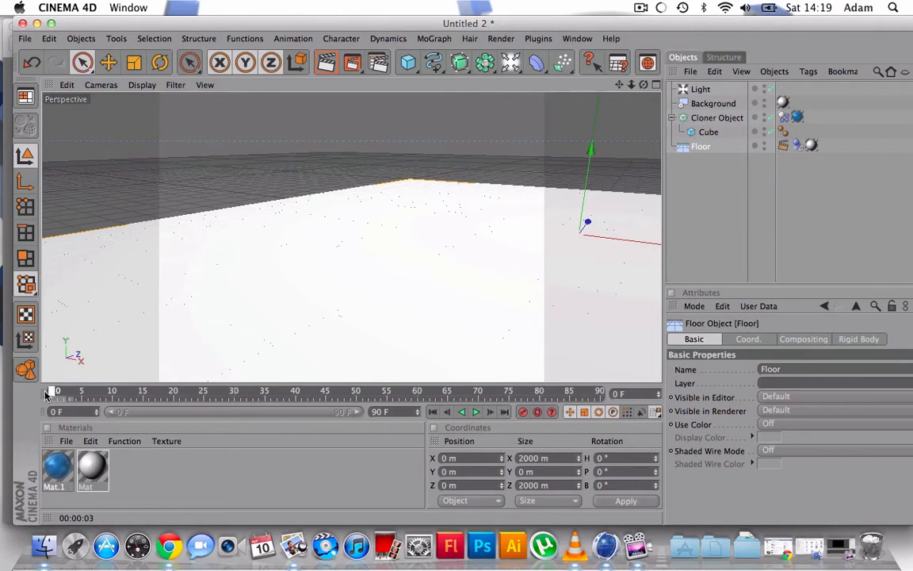
pyautogui.click(476, 413)
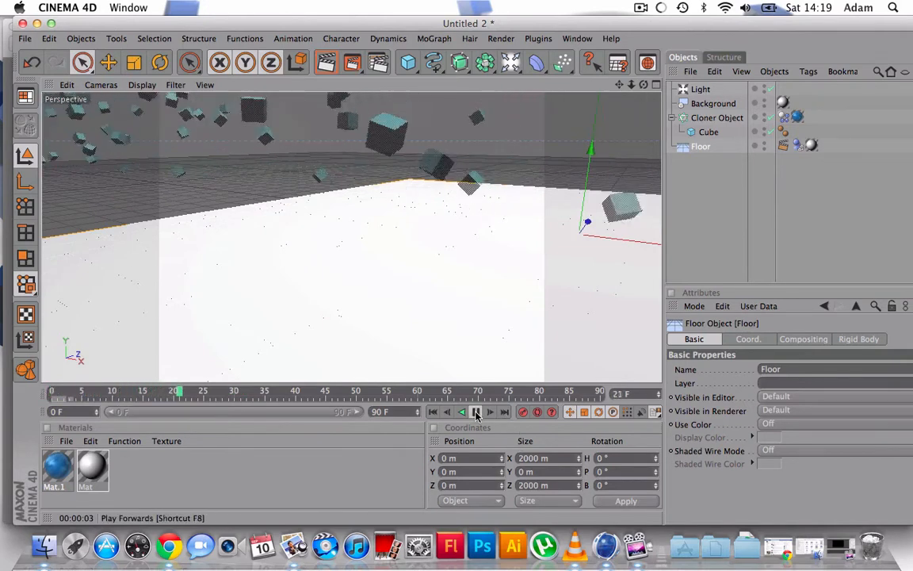
pyautogui.click(475, 412)
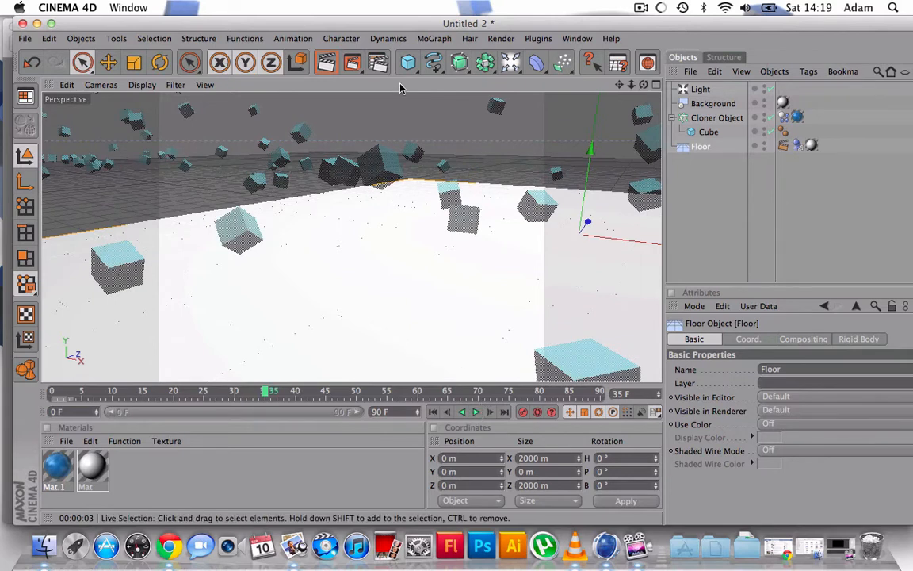
pyautogui.click(330, 63)
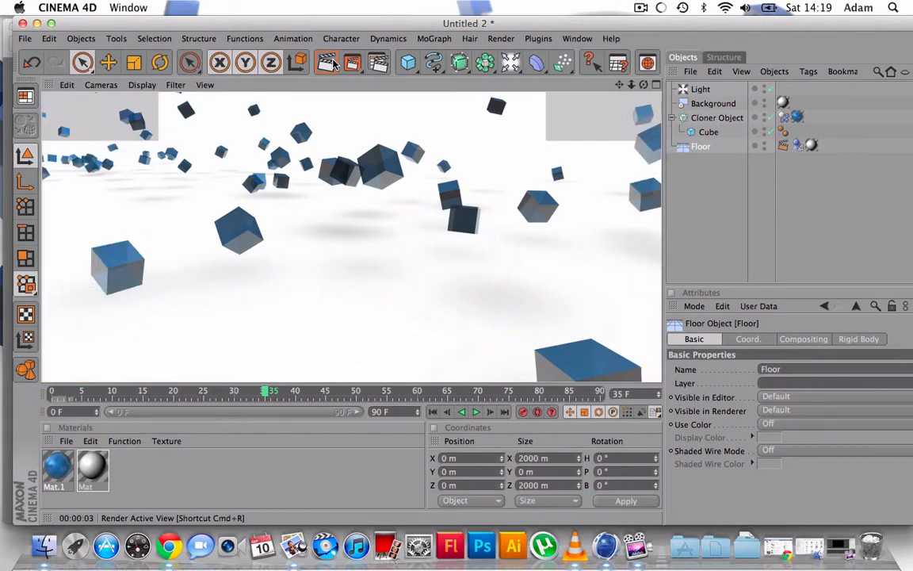
# Set the render save format to PNG with the output file name "nazi".
pyautogui.click(376, 67)
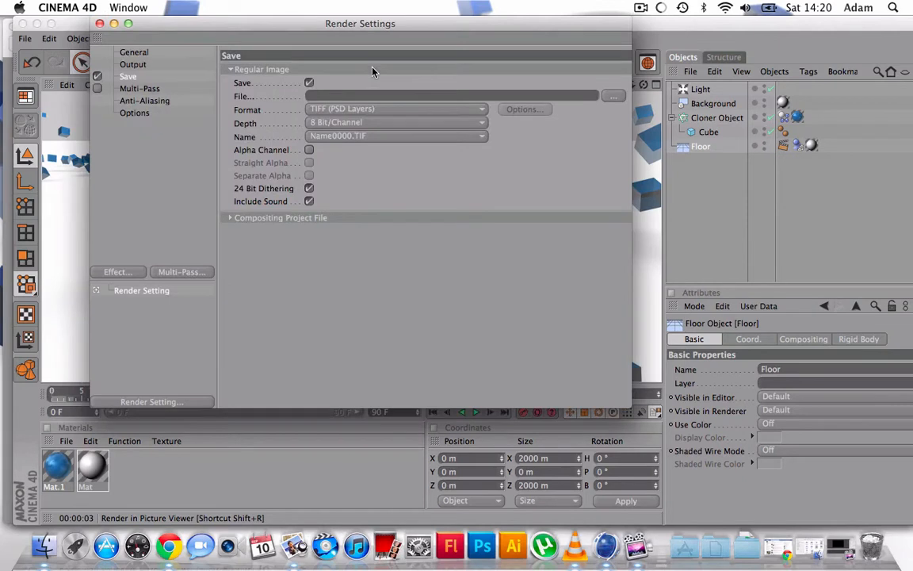
pyautogui.click(373, 111)
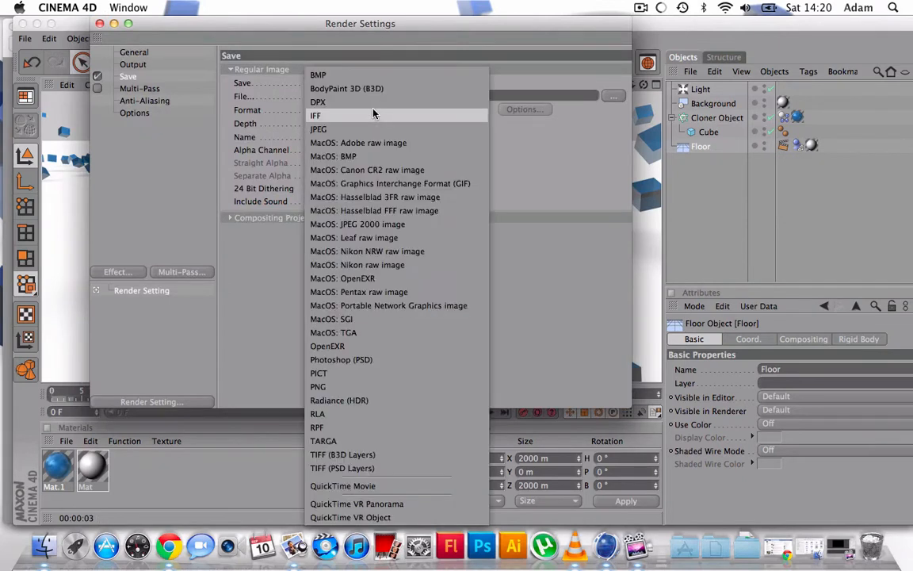
pyautogui.click(347, 387)
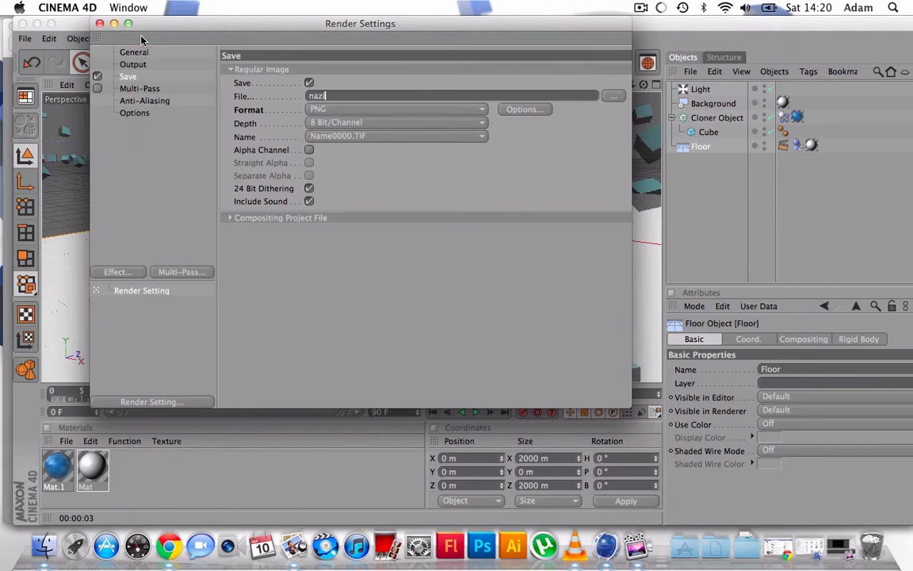
# Set the render output to the 1280 x 1024 screen preset and render frame 35 in the Picture Viewer.
pyautogui.click(171, 64)
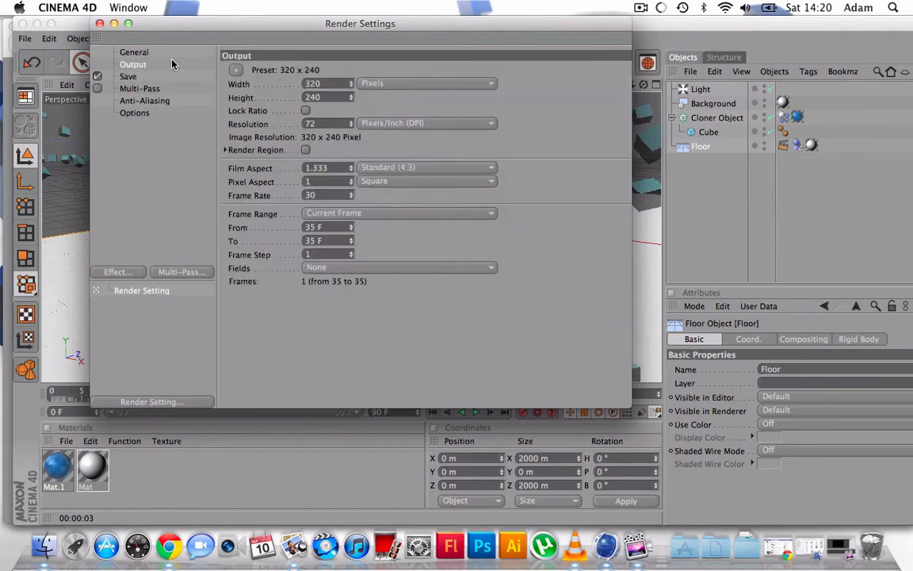
pyautogui.click(237, 70)
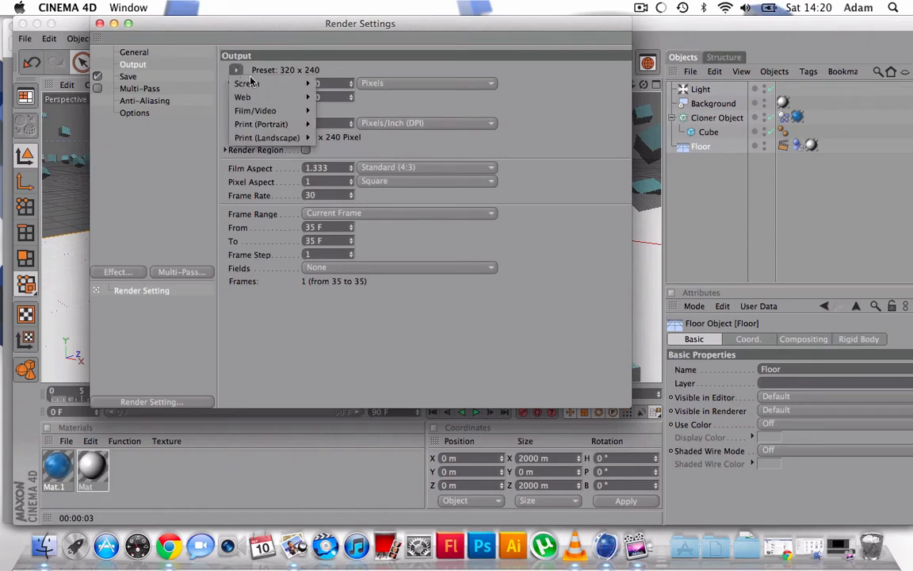
pyautogui.moveTo(252, 82)
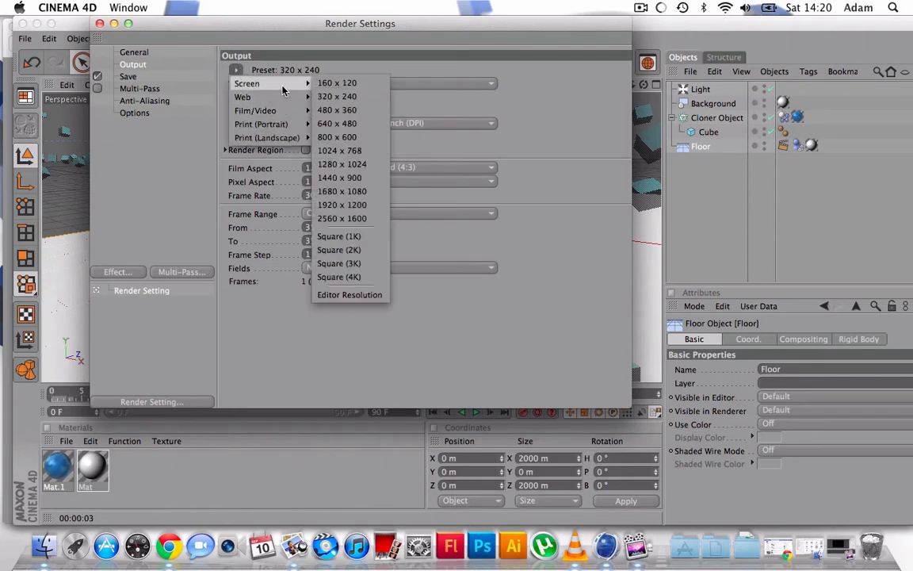
pyautogui.click(380, 165)
pyautogui.click(98, 23)
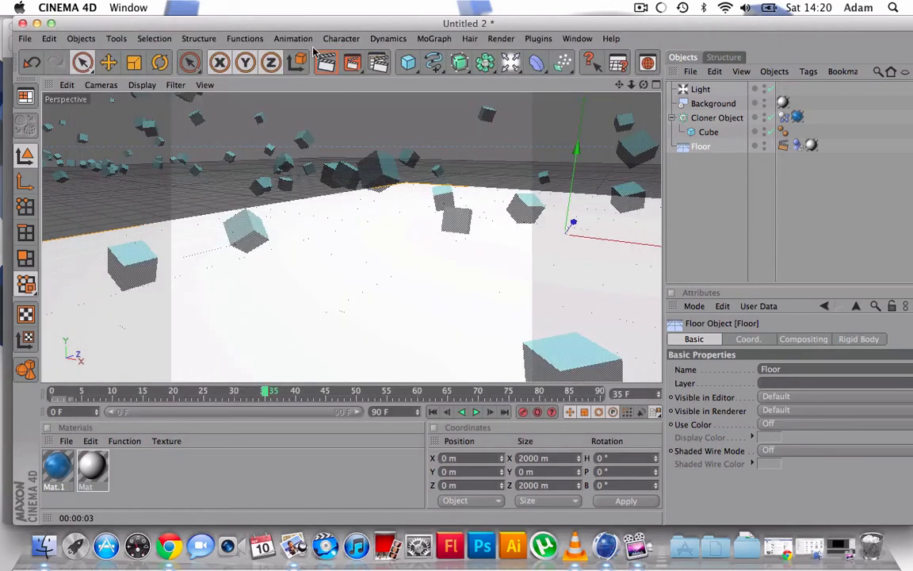
pyautogui.click(353, 62)
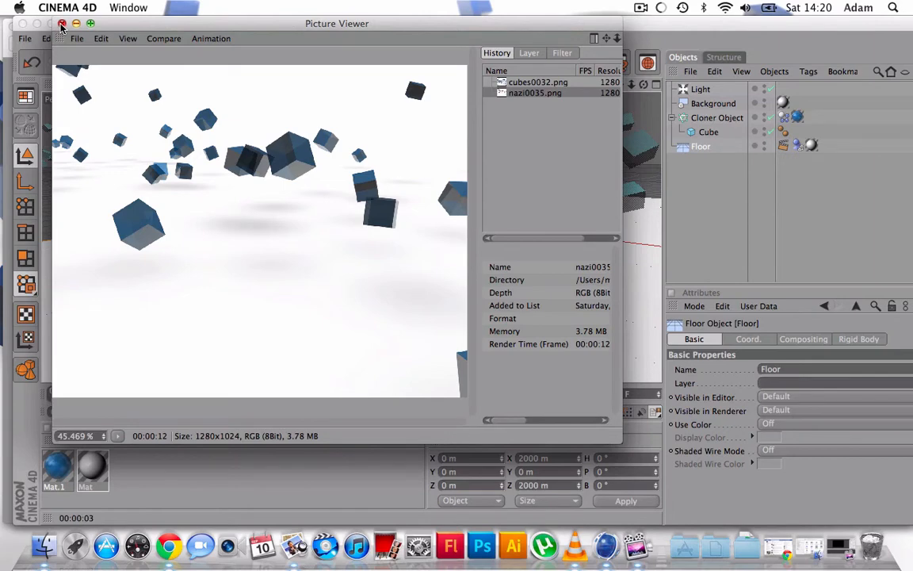
pyautogui.click(62, 24)
# Render a preview of the scattered cubes at frame 35 from a new camera angle.
pyautogui.moveTo(641, 93)
pyautogui.mouseDown()
pyautogui.moveTo(618, 87)
pyautogui.moveTo(639, 93)
pyautogui.moveTo(652, 85)
pyautogui.moveTo(621, 99)
pyautogui.moveTo(644, 87)
pyautogui.moveTo(623, 94)
pyautogui.moveTo(620, 85)
pyautogui.moveTo(641, 85)
pyautogui.mouseUp()
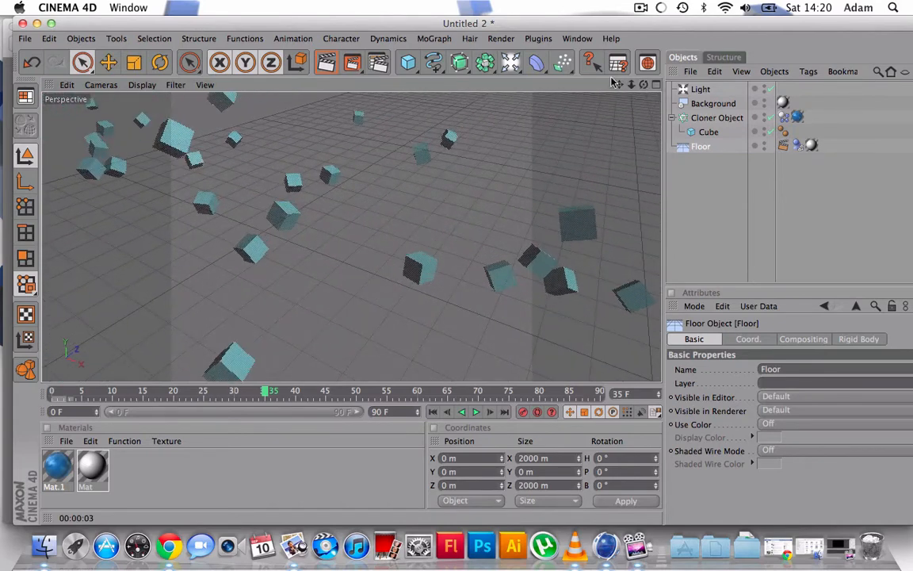
pyautogui.click(329, 62)
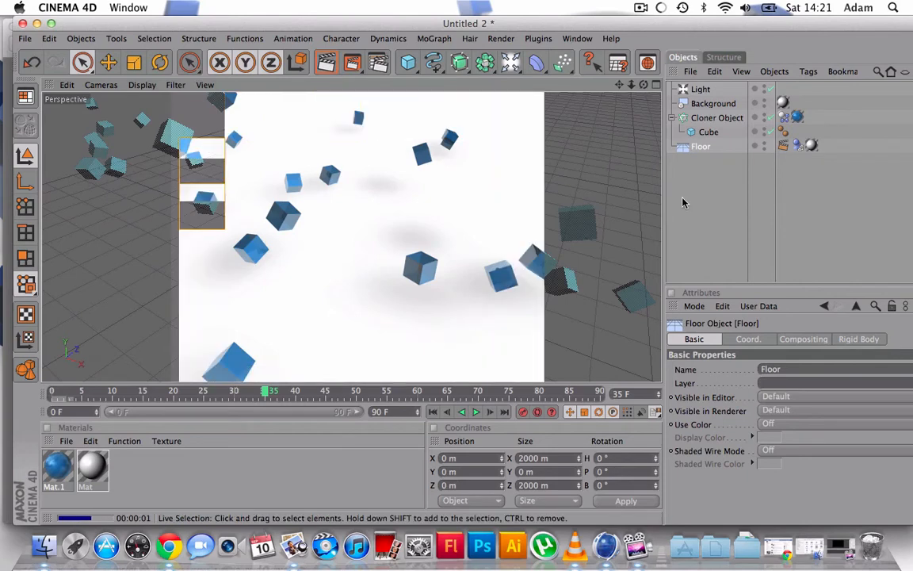
pyautogui.click(526, 179)
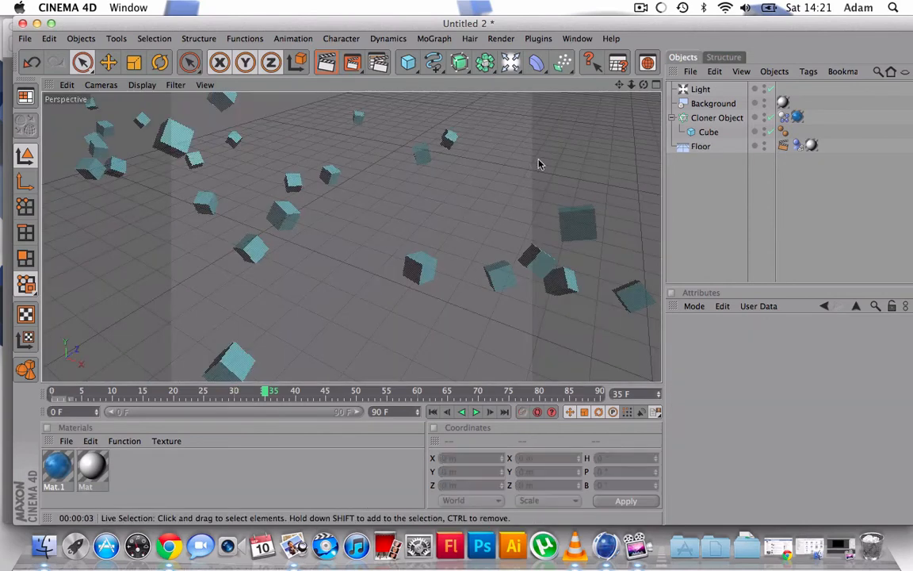
# Render a preview of the cubes over the white floor plane at frame 35, seen from a higher viewpoint.
pyautogui.moveTo(632, 85); pyautogui.dragTo(539, 85)
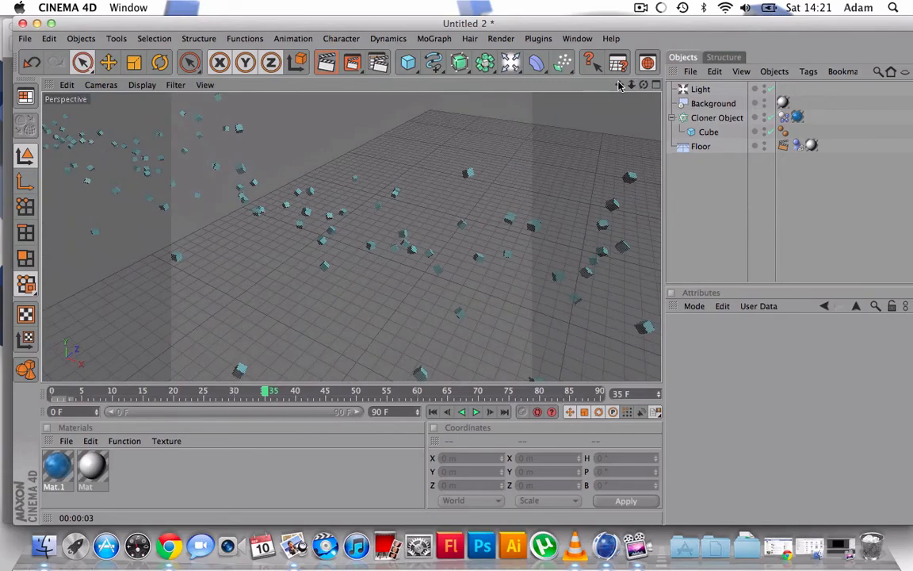
pyautogui.moveTo(620, 85); pyautogui.dragTo(614, 144)
pyautogui.moveTo(632, 85); pyautogui.dragTo(655, 85)
pyautogui.moveTo(671, 136); pyautogui.dragTo(910, 382)
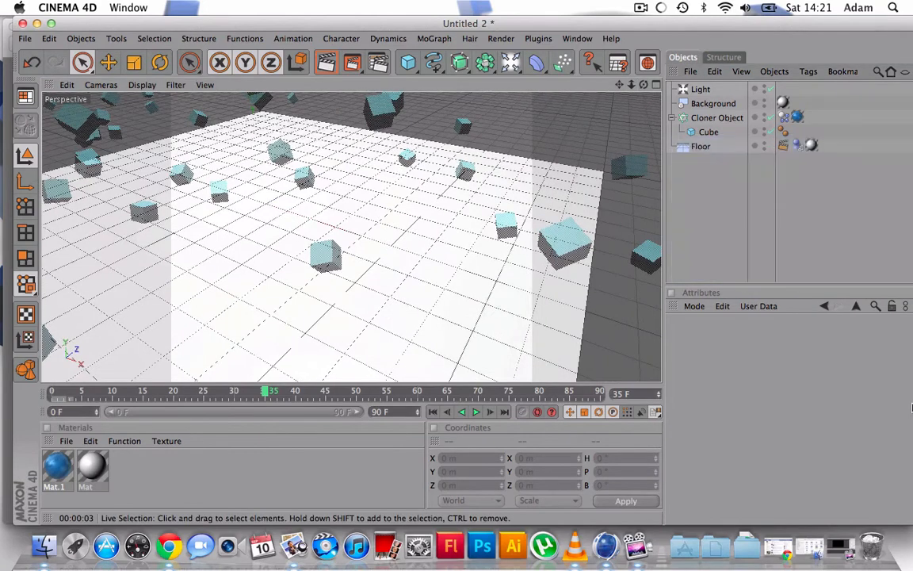
pyautogui.click(362, 133)
pyautogui.click(326, 62)
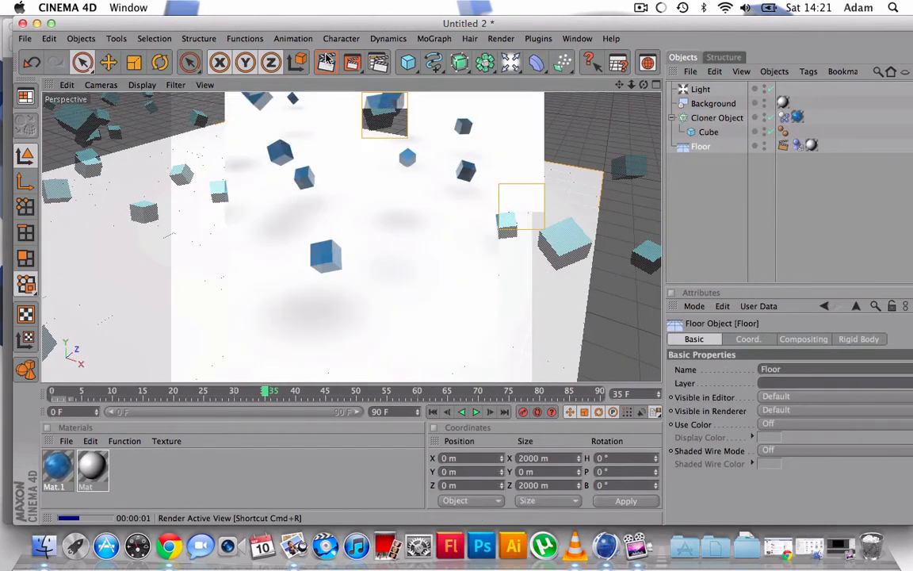
pyautogui.click(400, 221)
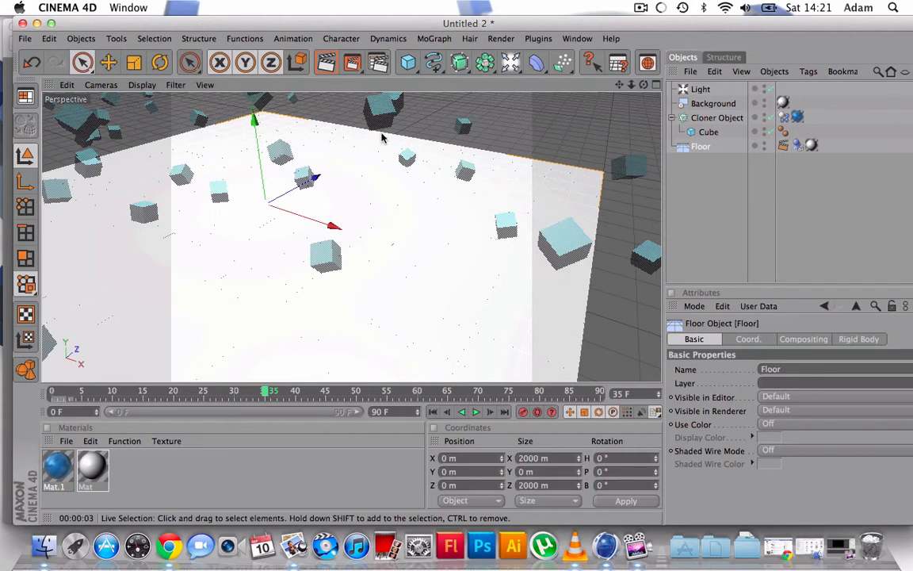
pyautogui.moveTo(620, 85); pyautogui.dragTo(634, 90)
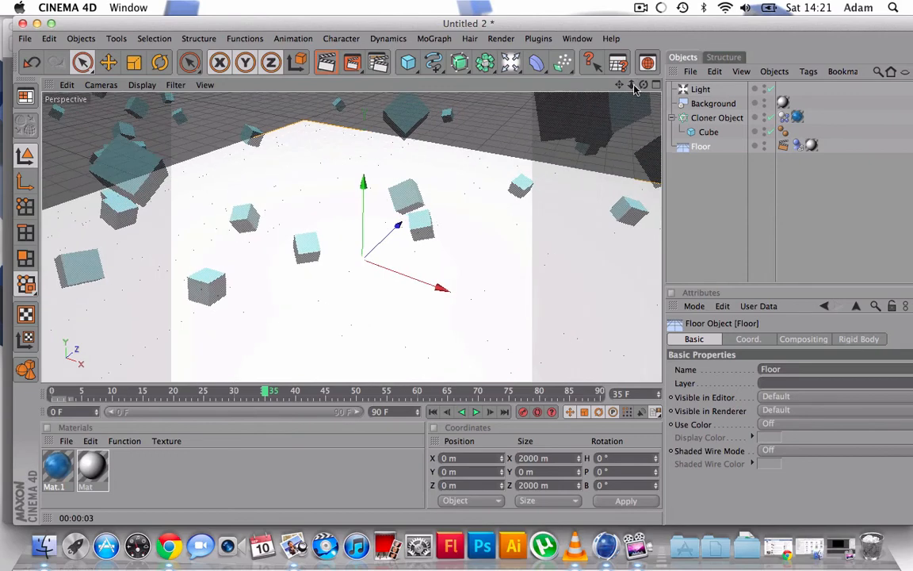